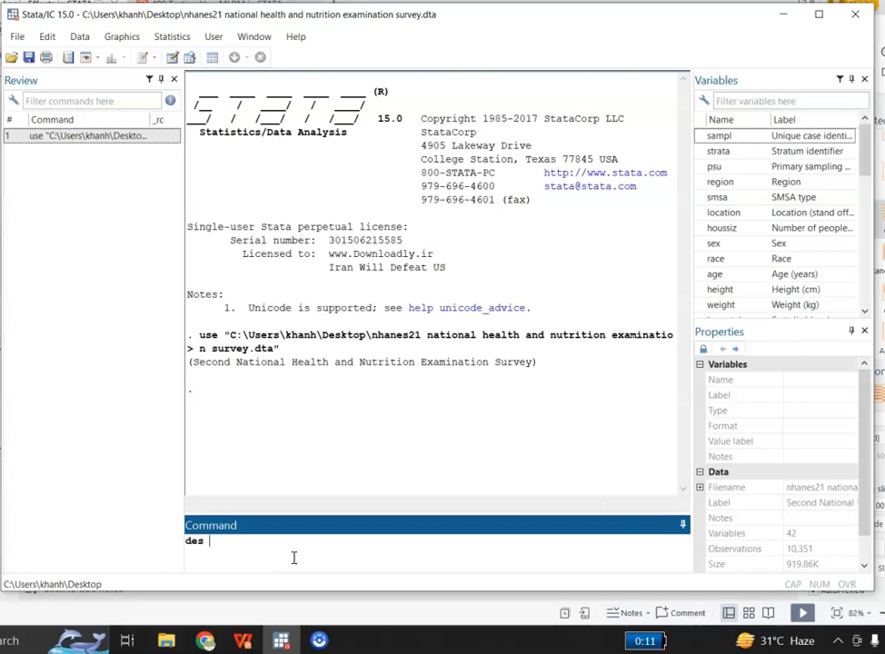
Step: Describe the variables diabetes, age and hlthstat
text(diabetes)
text(age hlthstat)
key(Return)
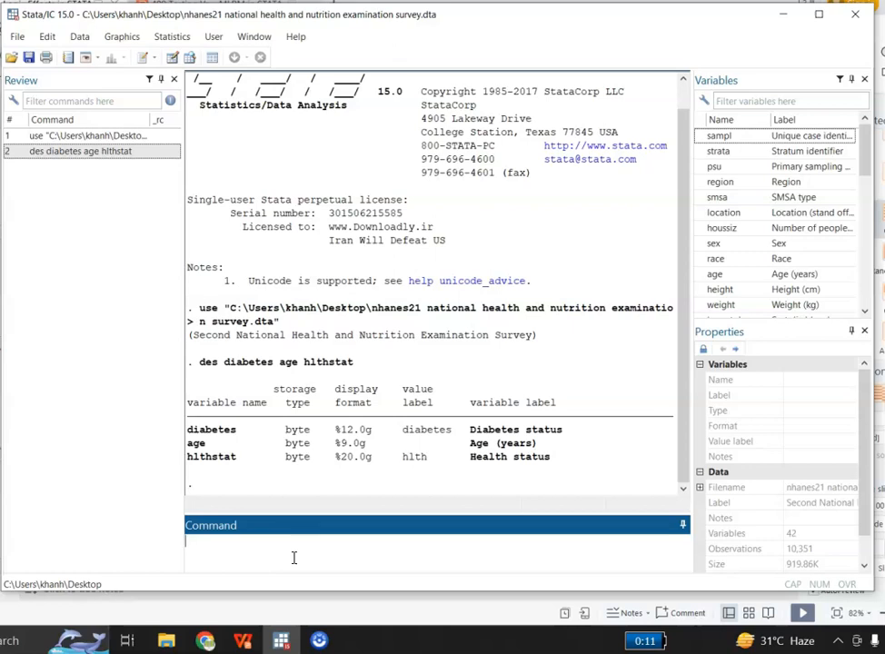
Step: Fit a logistic regression of diabetes on age with the logistic command
text(logistic diabetes age)
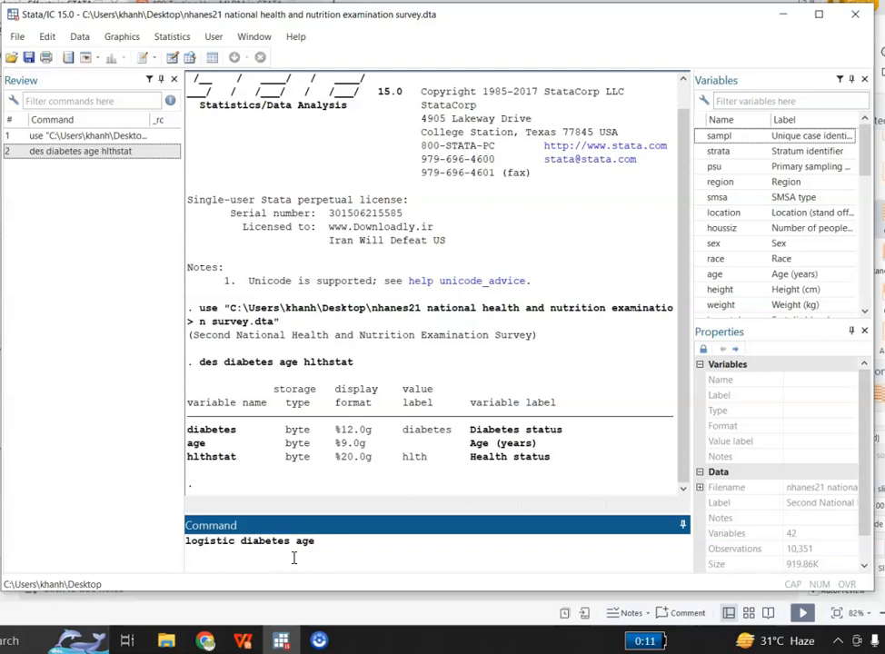
key(Return)
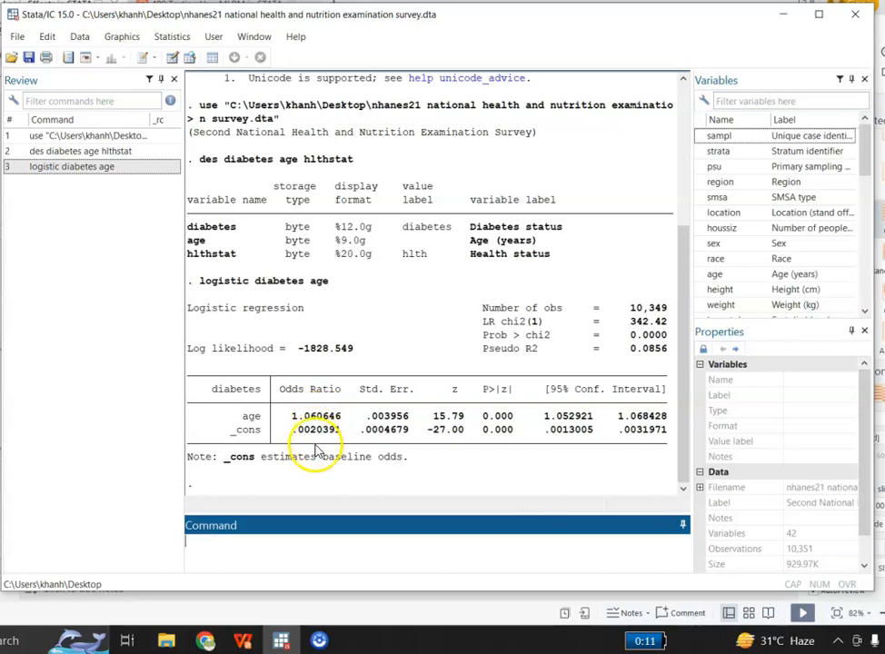
Step: Try to run "logisitic diabetes age hlthstat" to add health status as a second predictor of diabetes
click(266, 530)
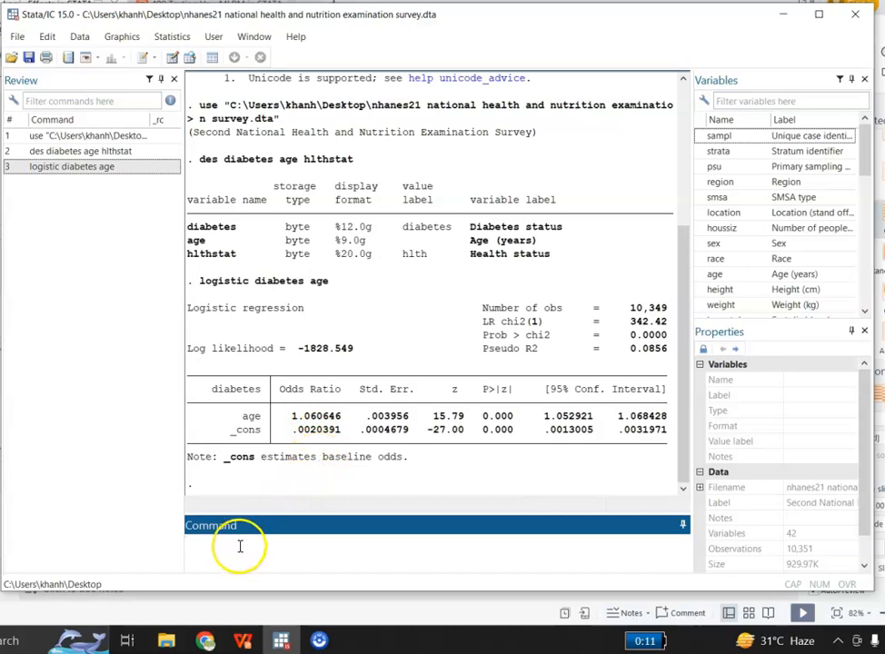
click(214, 558)
text(logisitic age)
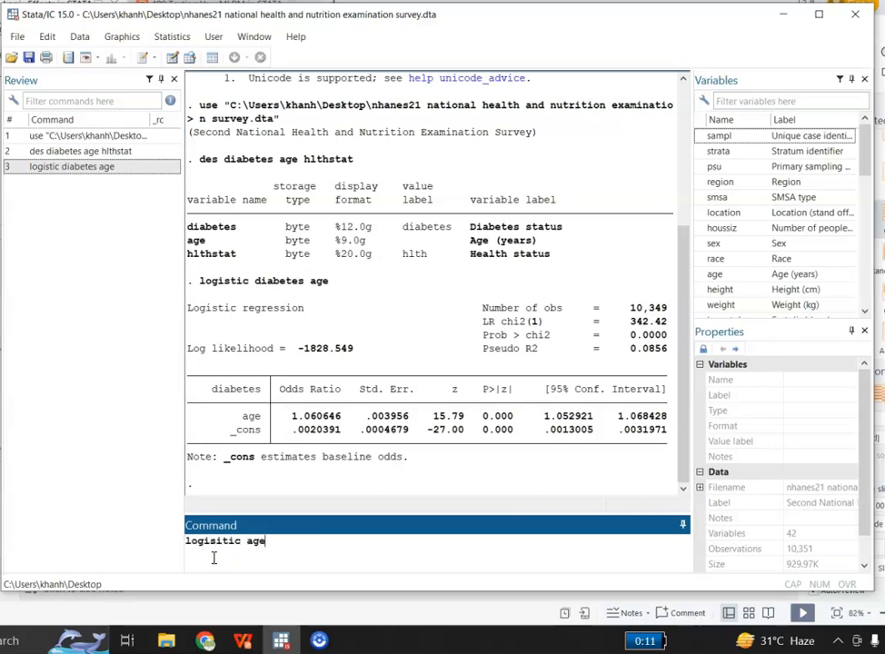
key(BackSpace)
key(BackSpace)
key(BackSpace)
key(BackSpace)
text(diabeted)
key(BackSpace)
text(s af)
key(BackSpace)
text(ge hlthstat)
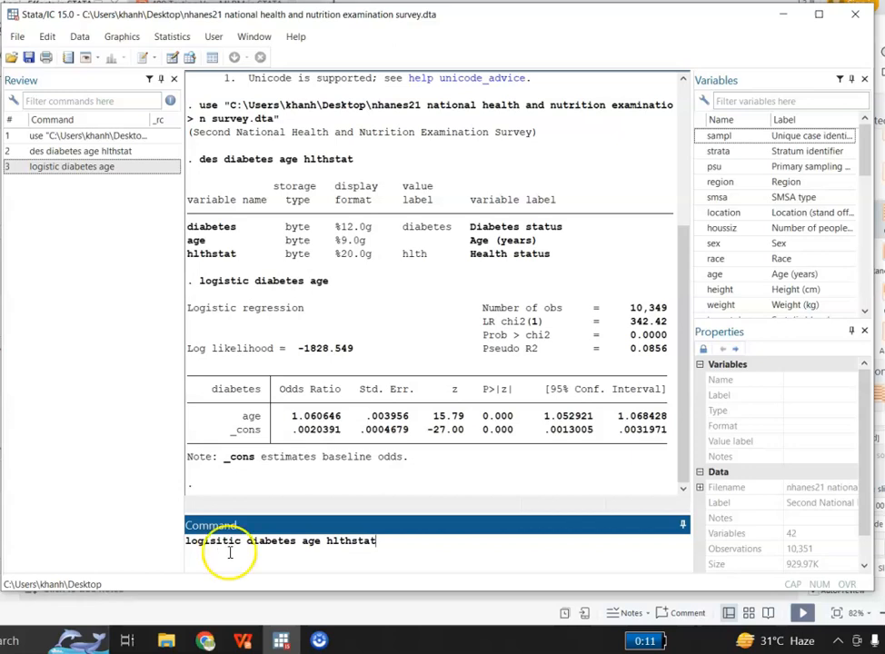
key(Return)
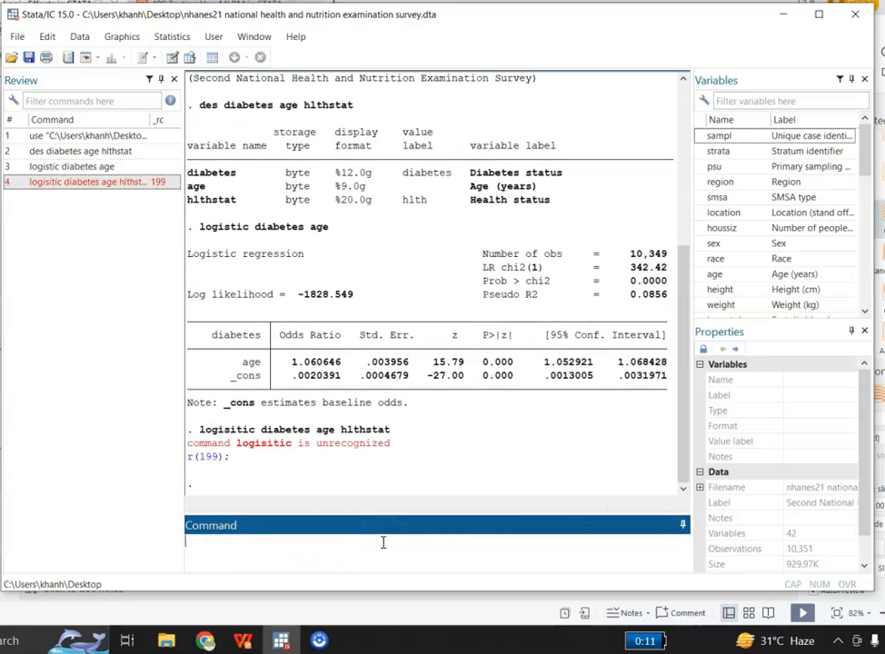
Step: Recall the failed regression command, correct its spelling to "logistic diabetes age hlthstat" and run it
click(100, 185)
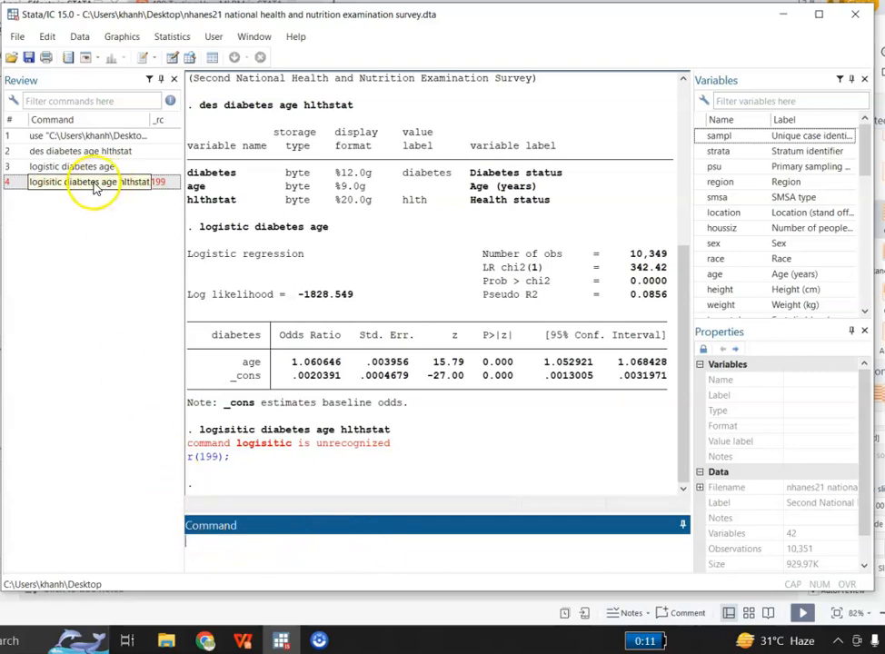
click(221, 541)
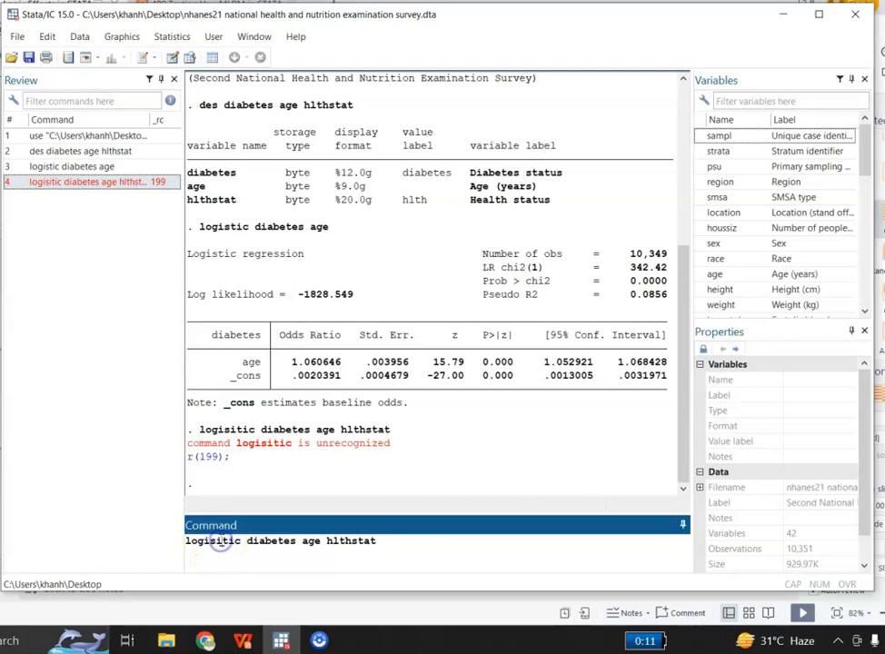
key(Delete)
click(389, 542)
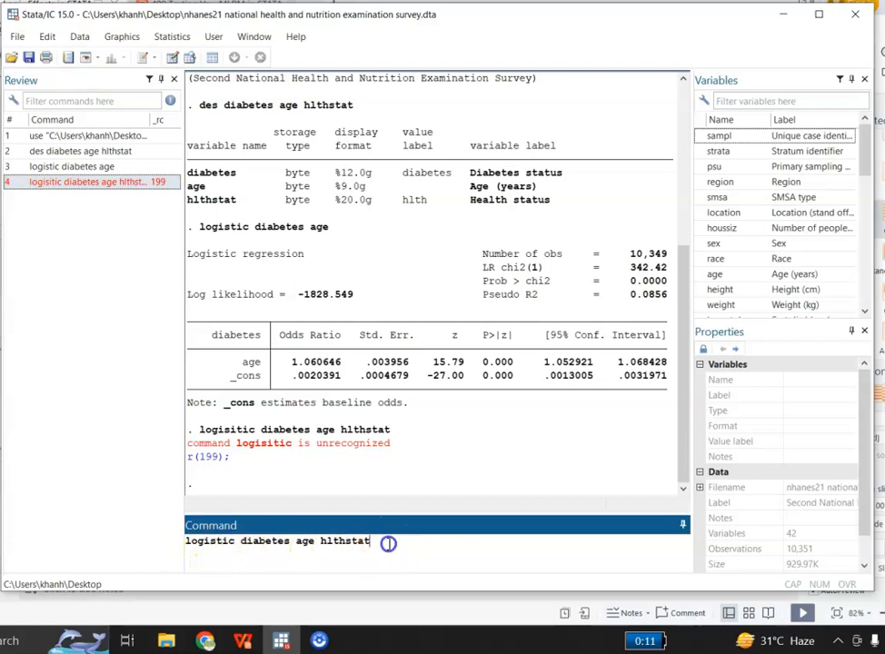
key(Return)
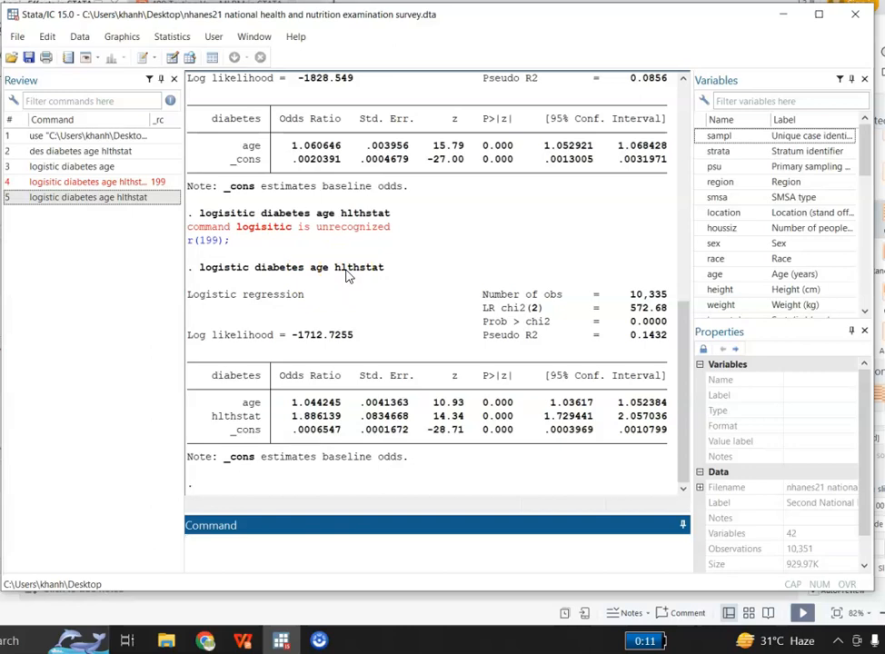
Step: Rerun the logistic regression with health status as a categorical predictor, using "logistic diabetes age i.hlthstat"
click(106, 200)
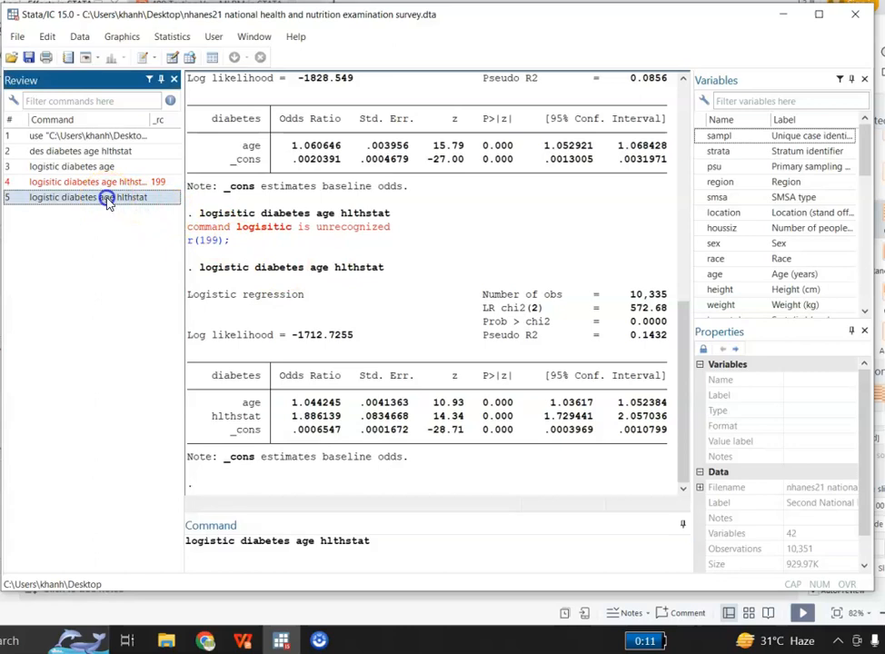
click(320, 542)
text(i.)
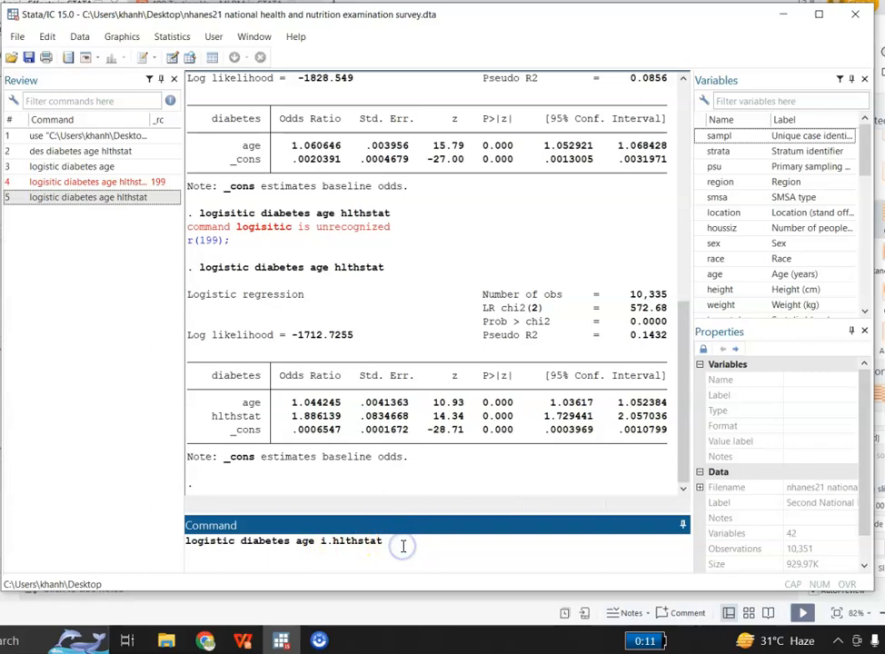
key(Return)
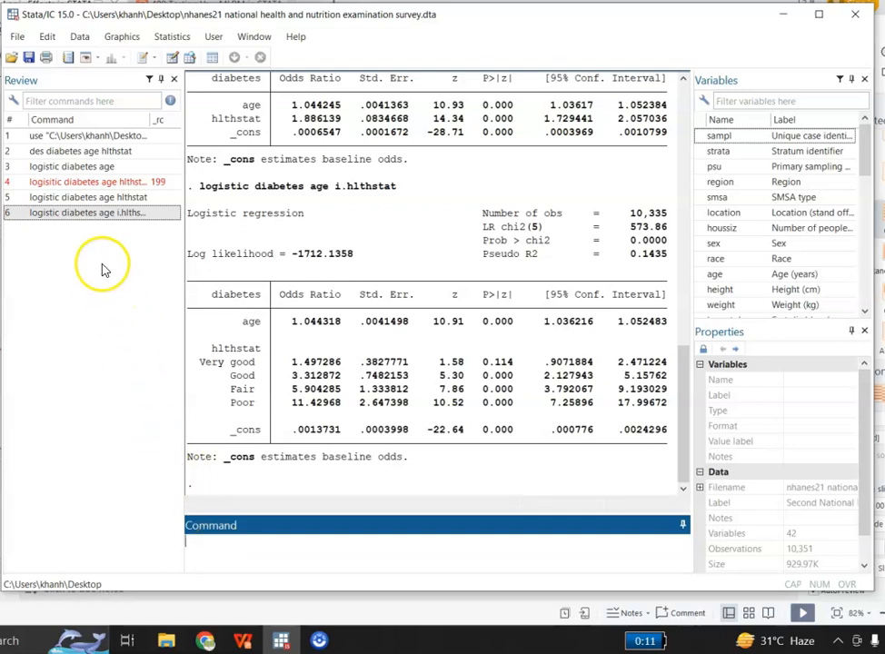
Step: Add the age by health status interaction c.age#i.hlthstat to the categorical logistic model and run it
click(82, 216)
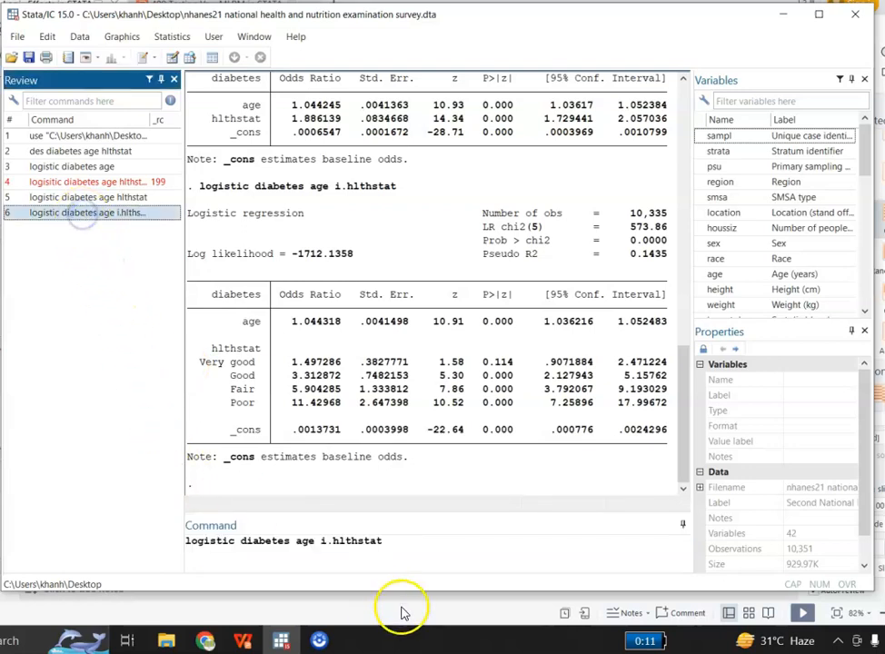
click(396, 541)
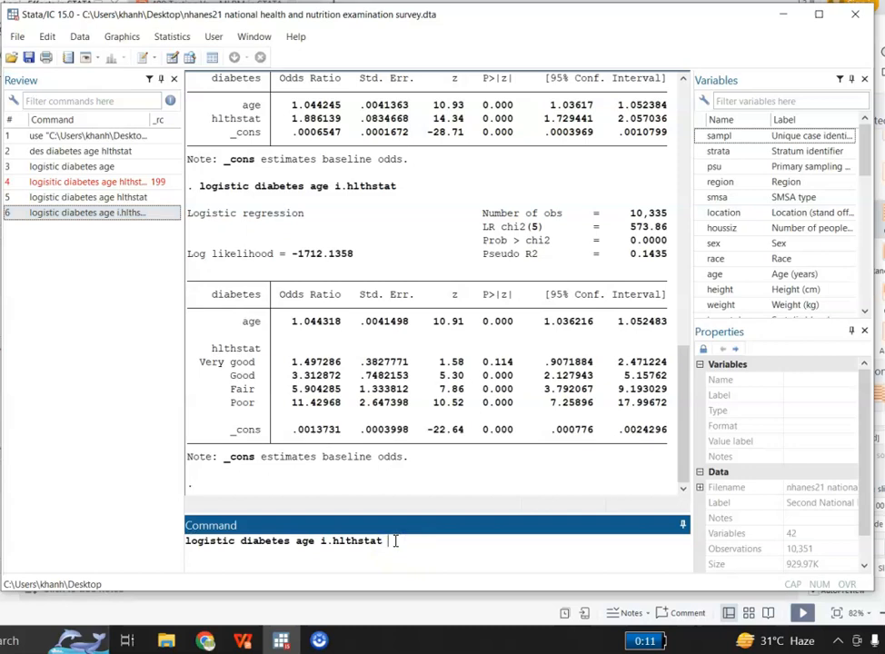
text(c.age#i.hlthstat)
click(414, 541)
click(491, 541)
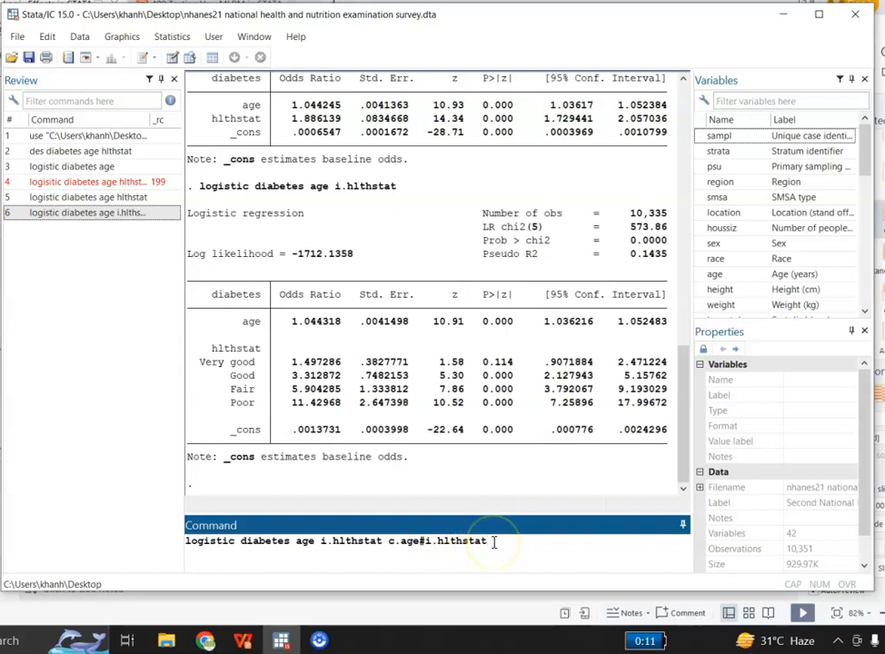
key(Return)
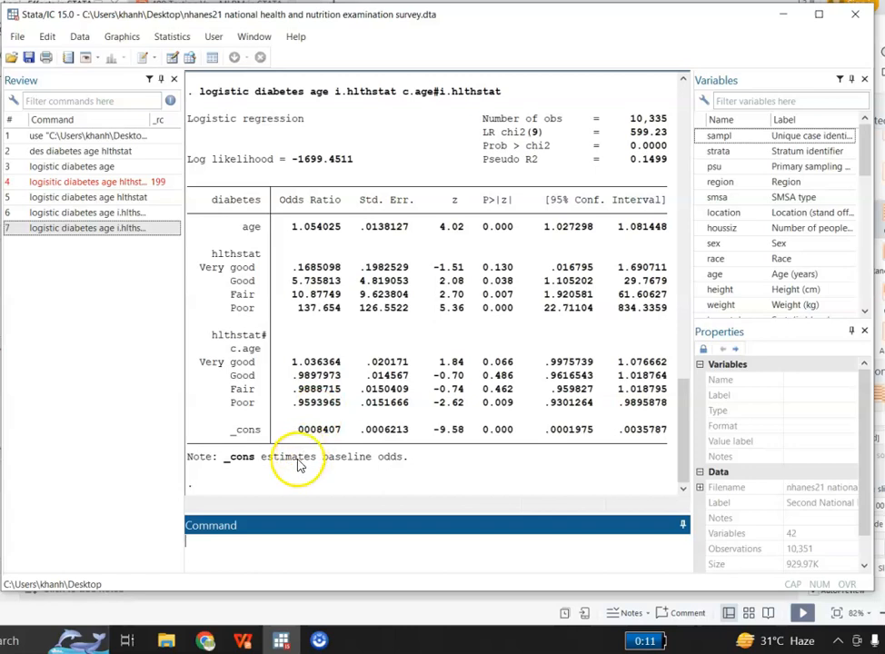
Step: Jointly test the health status coefficients with "testparm i.hlthstat"
click(232, 552)
text(tes)
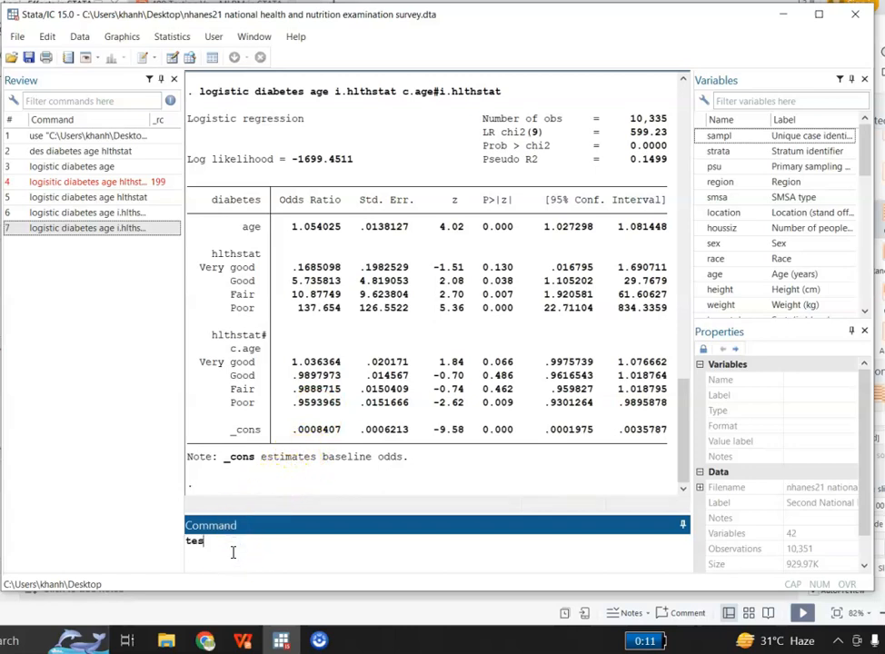
text(tparm i.hlthstat)
key(Return)
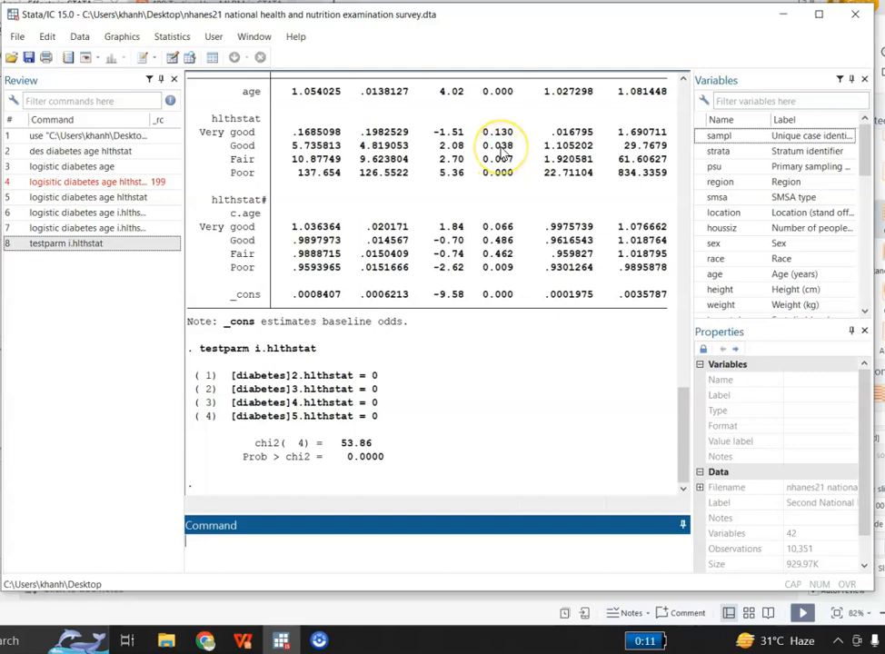
Step: Jointly test the interaction coefficients with "testparm i.hlthstat#c.age"
click(211, 556)
text(testparm)
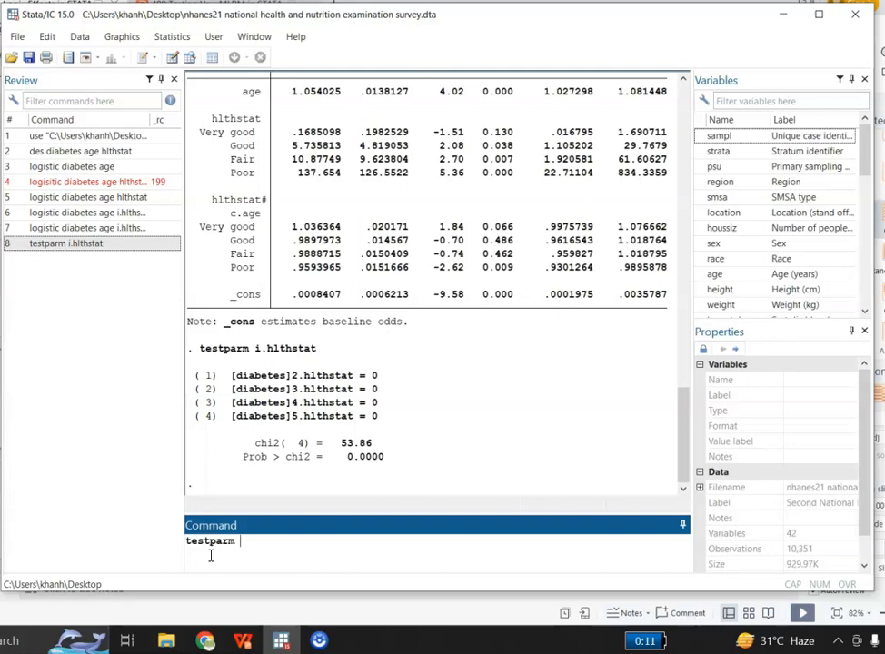
text(i.hlthstat#c.age)
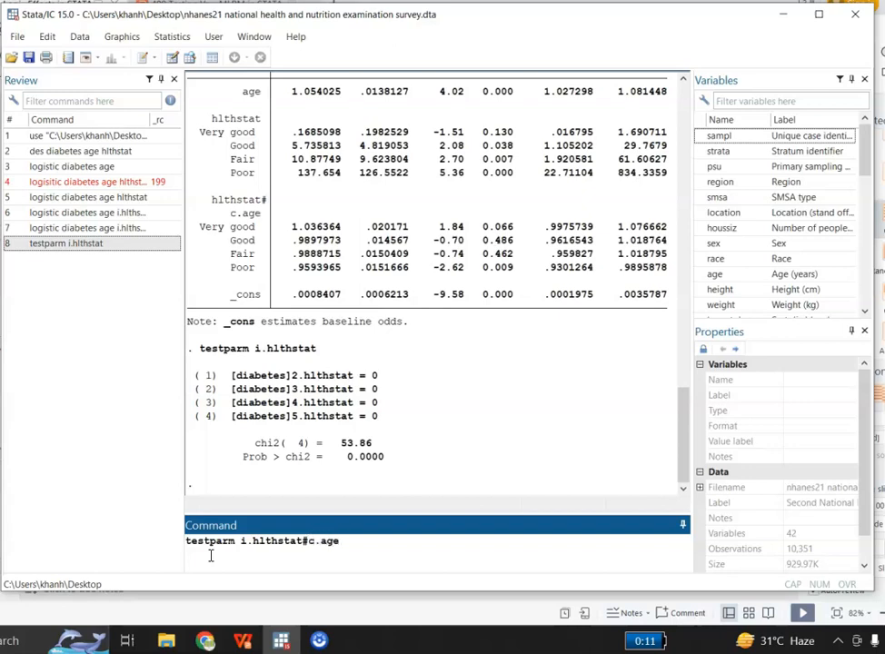
key(Return)
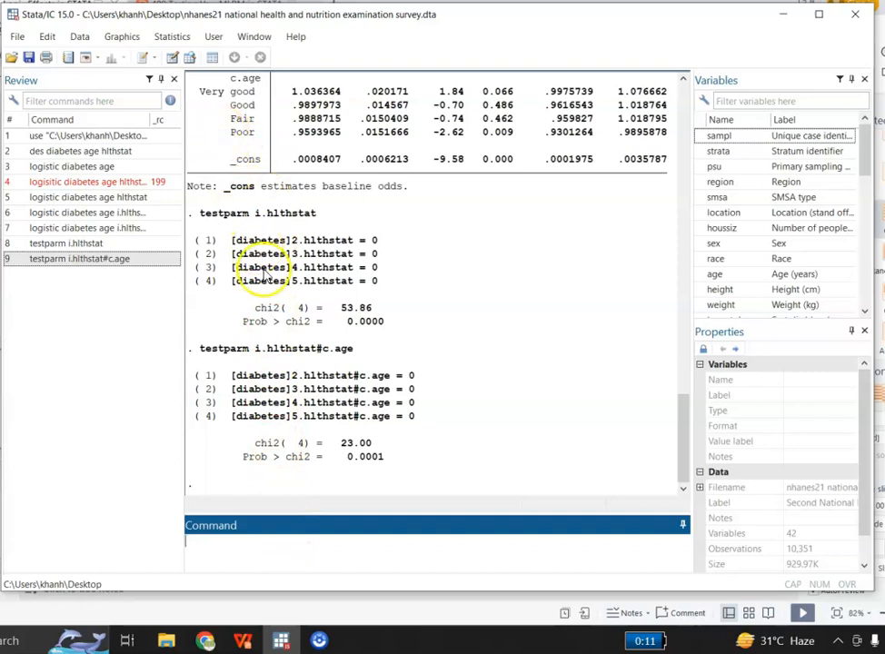
Step: Try to compute the margins for health status with "margins, i.hlthstat"
click(245, 551)
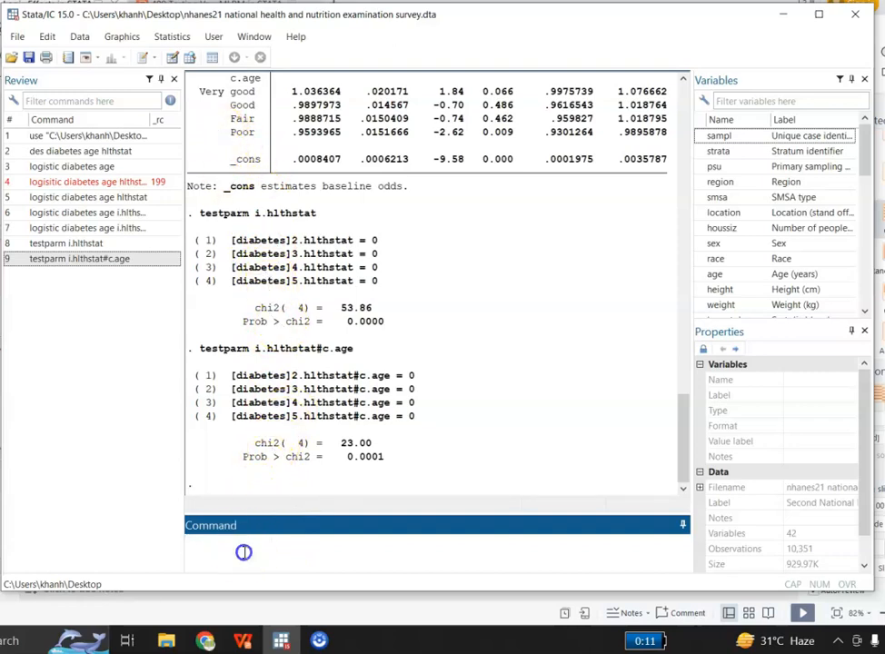
text(margins, i.hlthstat)
key(Return)
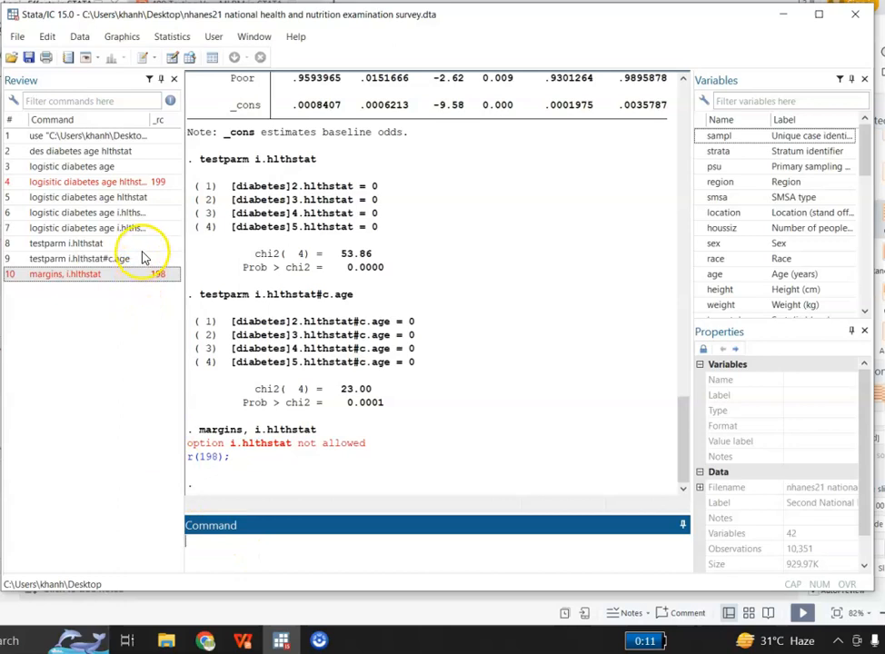
Step: Launch the postestimation analysis "Marginal means and marginal effects, fundamental analyses"
click(170, 38)
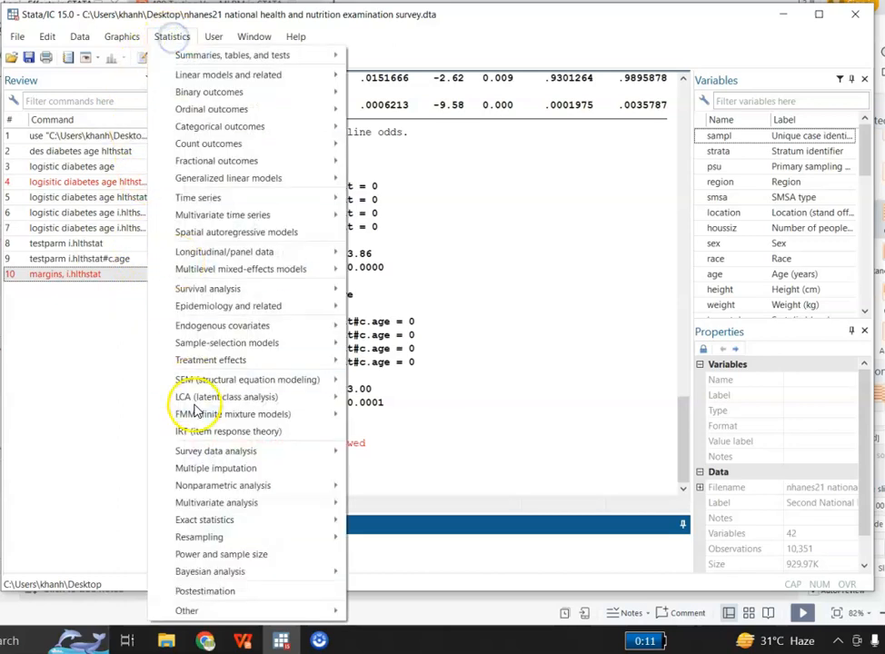
click(209, 592)
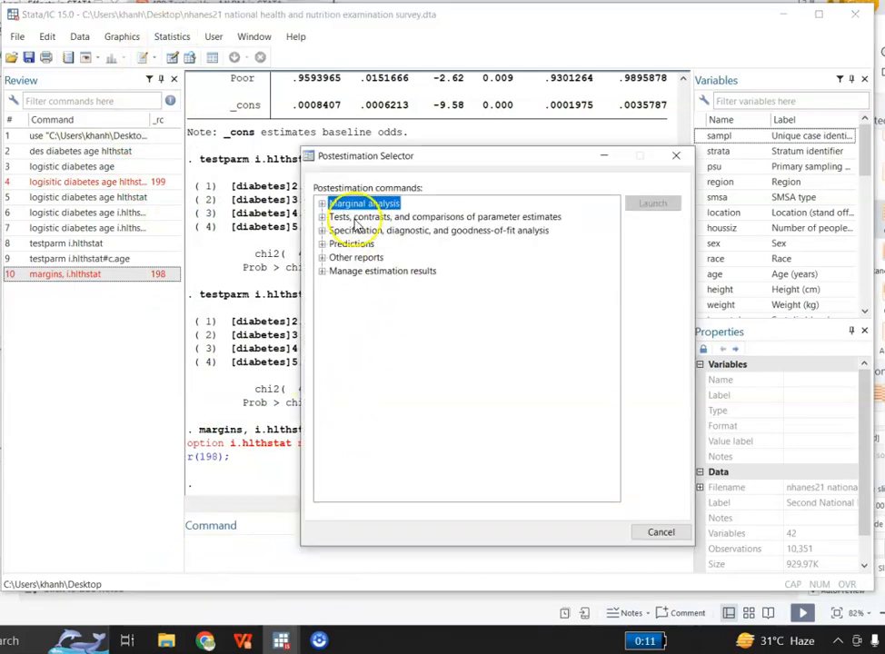
click(323, 205)
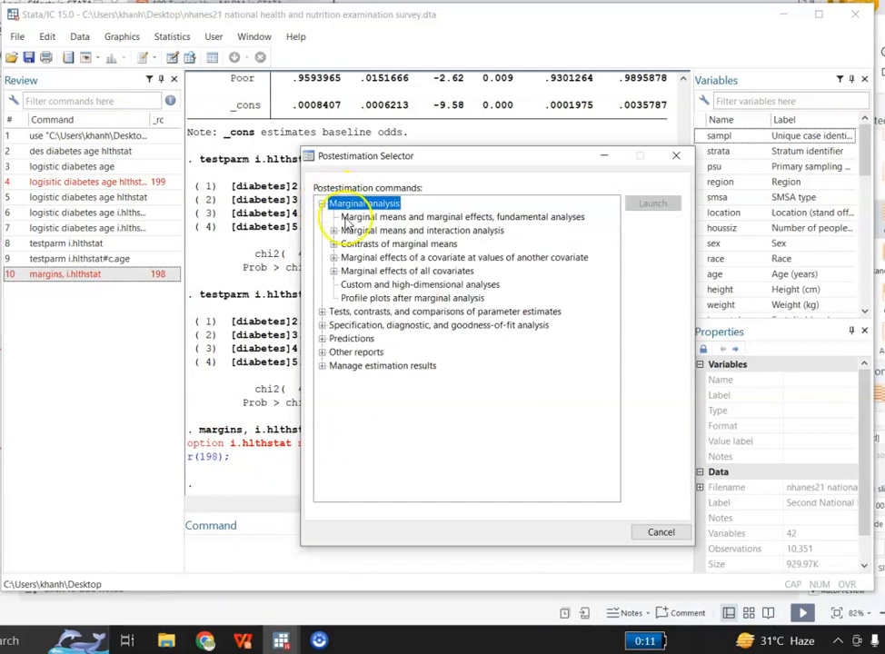
click(363, 218)
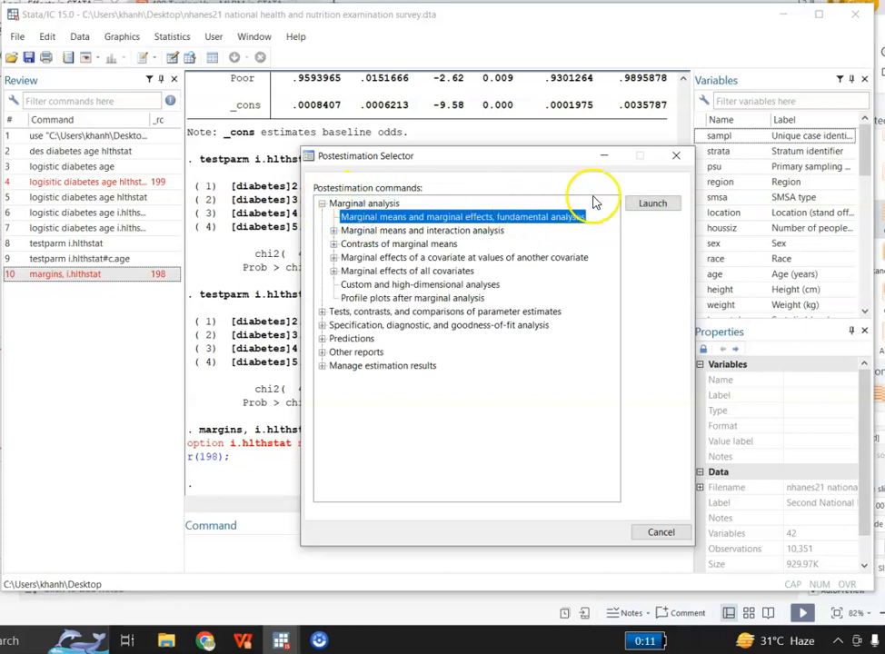
click(652, 204)
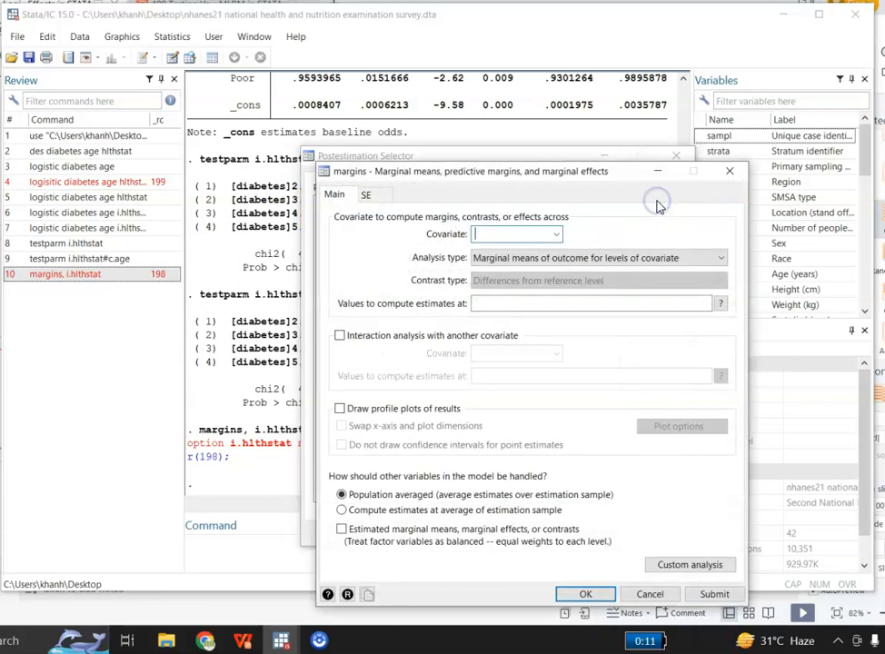
Step: Compute the marginal means of the outcome across the covariate hlthstat, keeping the dialog open, and bring the results to the front
click(557, 236)
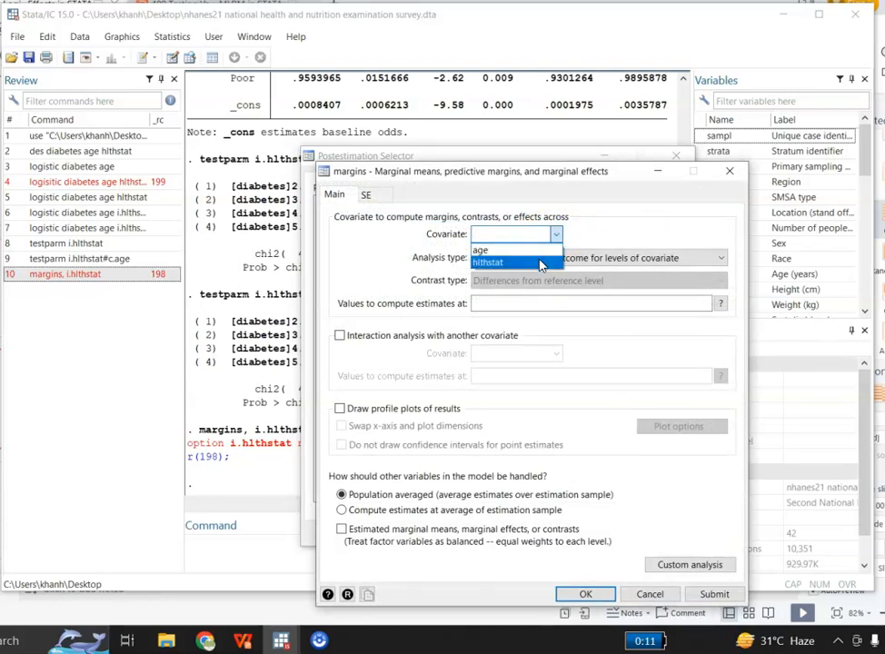
click(541, 263)
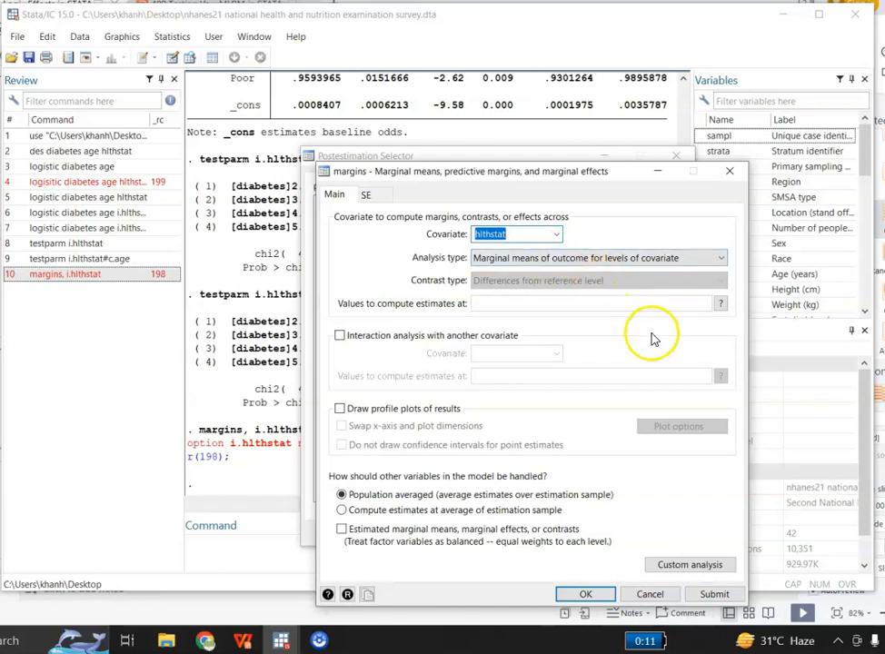
click(712, 596)
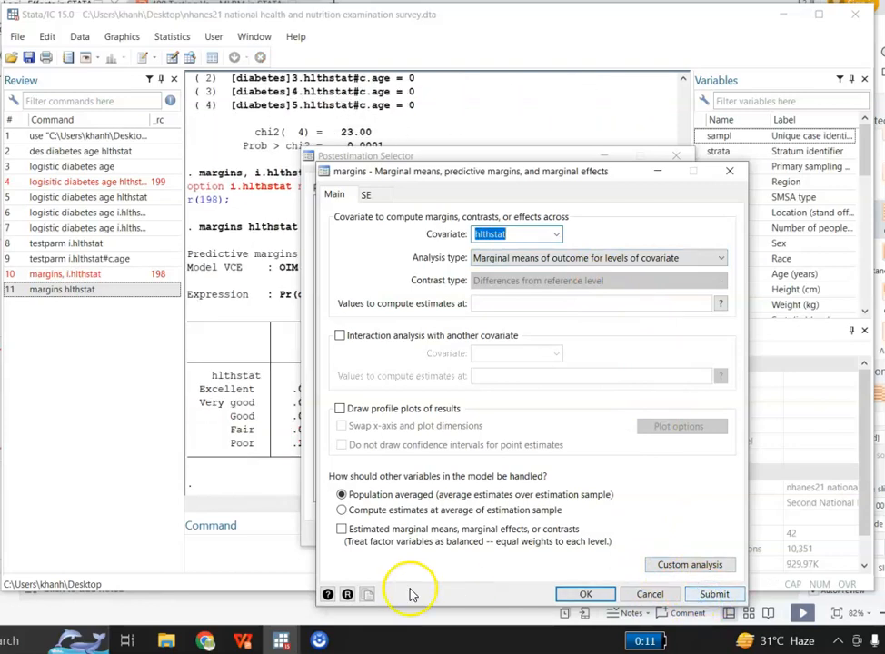
click(260, 561)
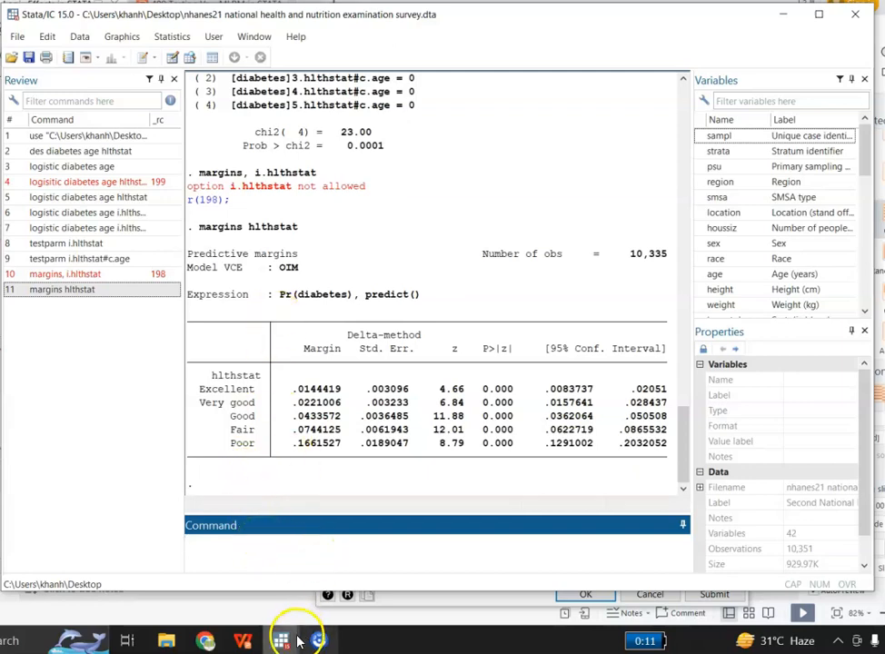
mouse_move(286, 640)
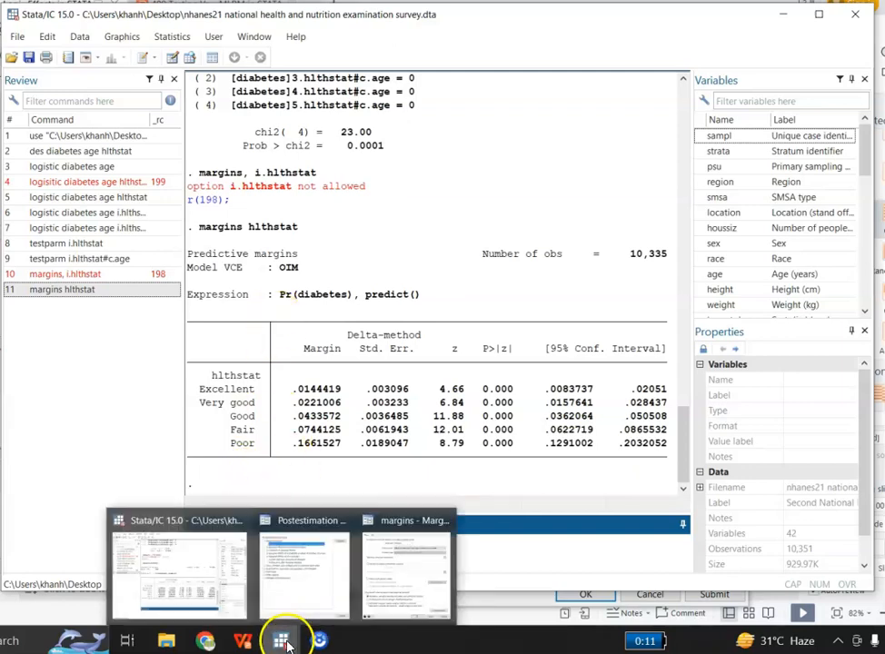
Step: Launch "Profile plots after marginal analysis", plot the margins with hlthstat on the x axis, and close the plot dialog
click(322, 595)
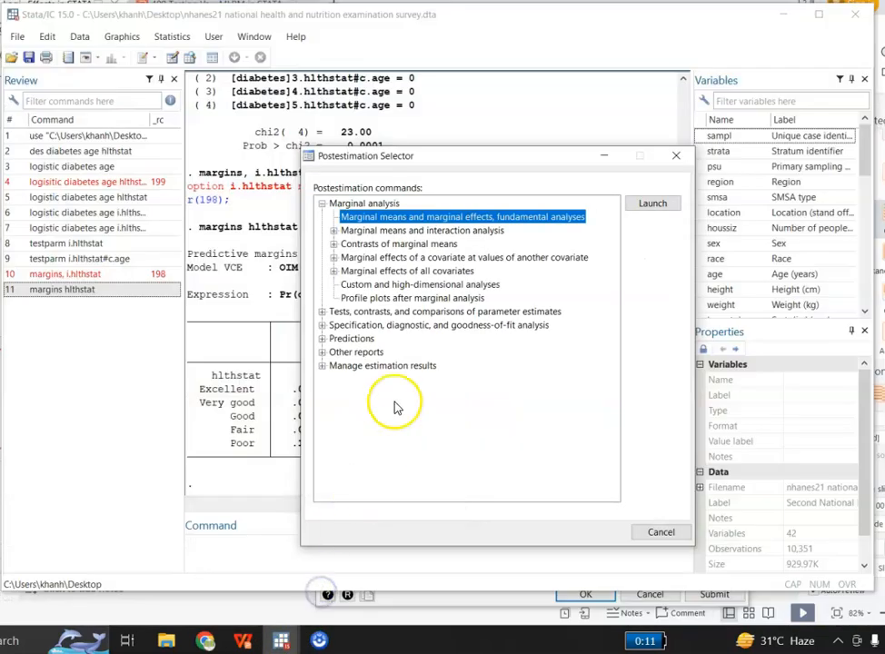
click(350, 298)
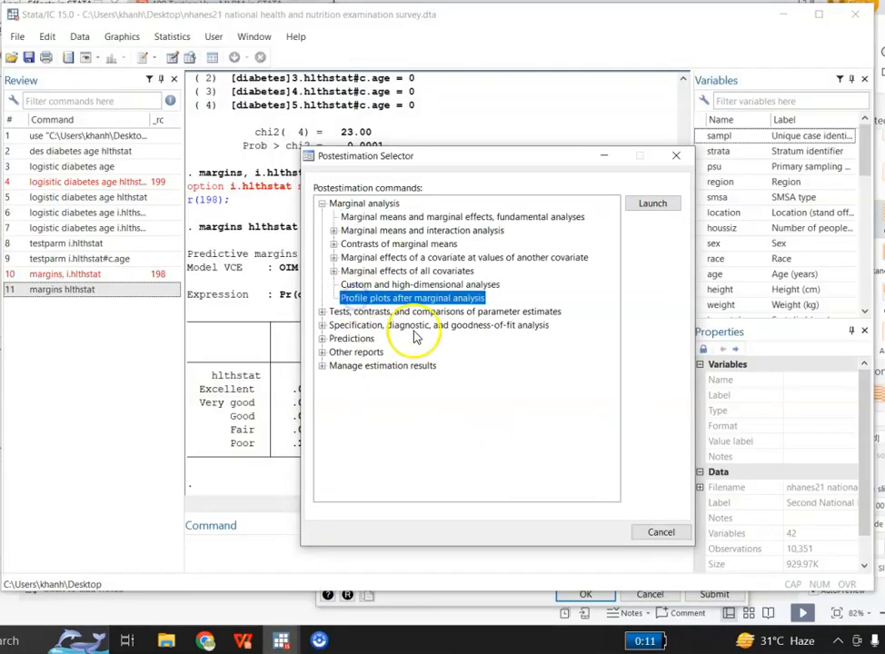
click(645, 204)
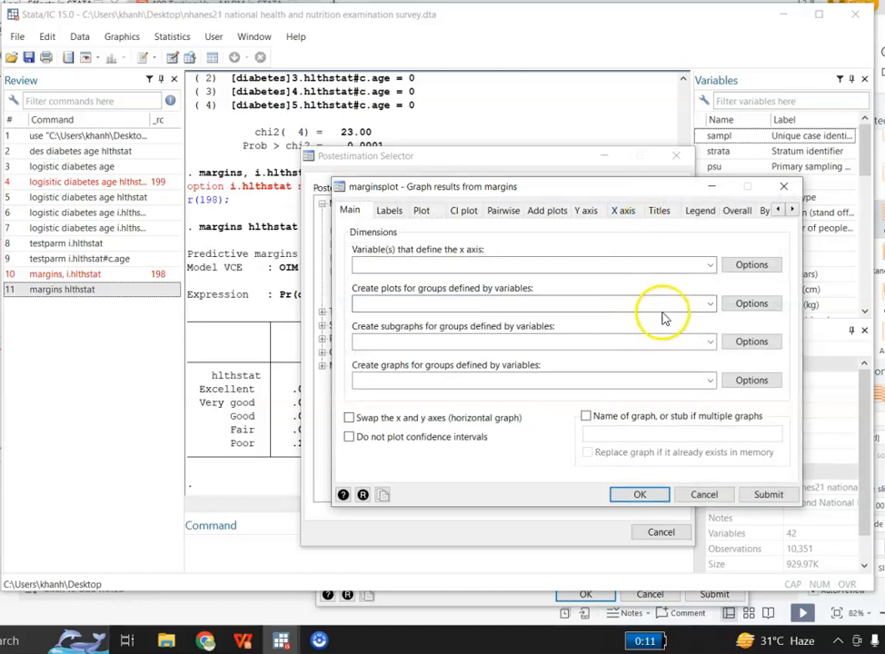
click(709, 267)
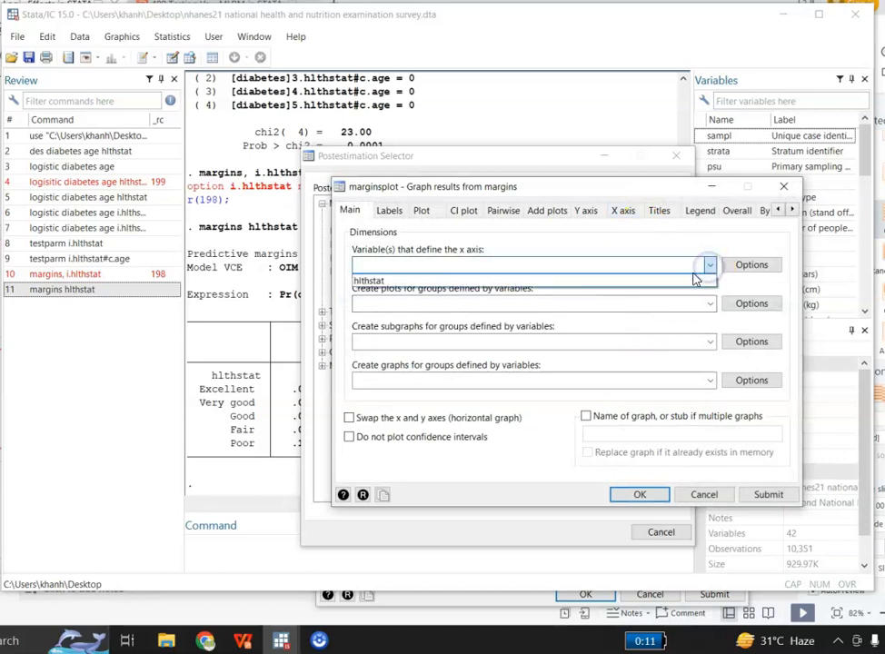
click(683, 282)
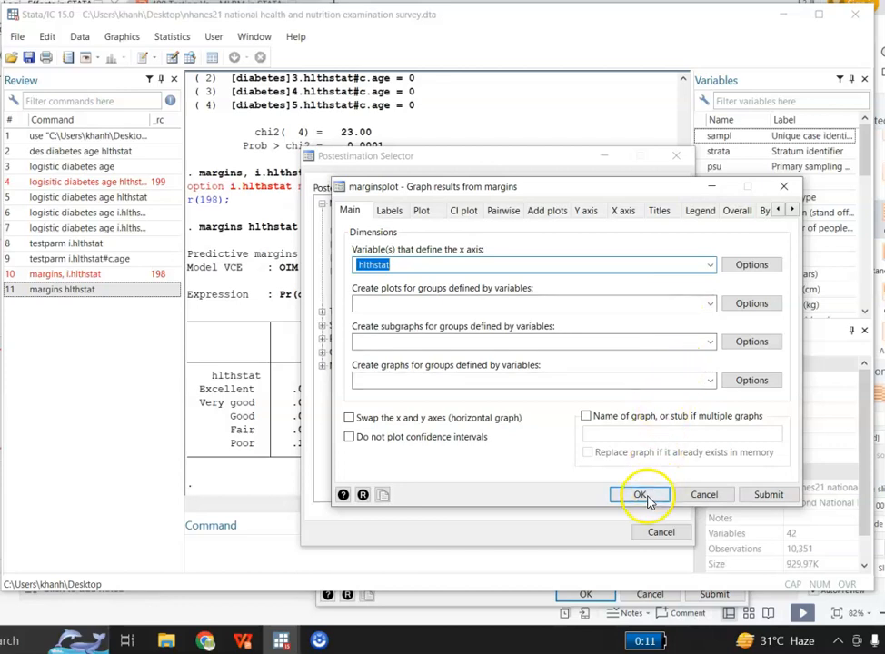
click(766, 497)
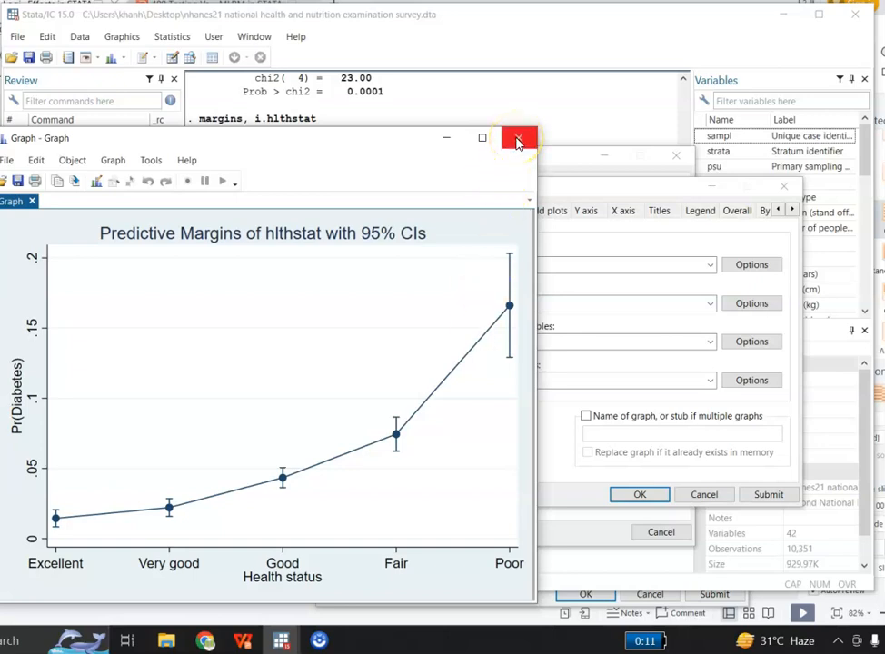
click(631, 310)
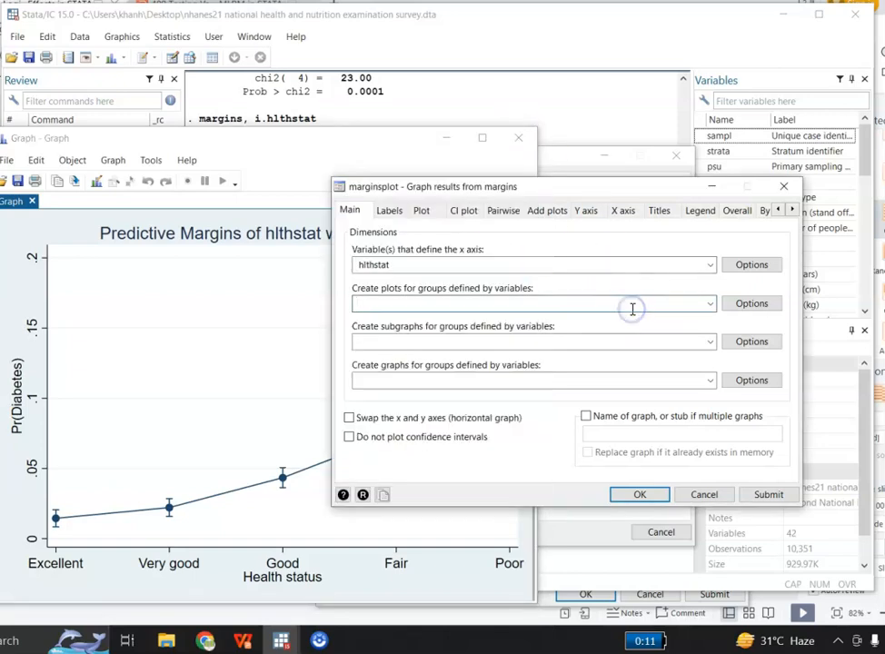
click(691, 494)
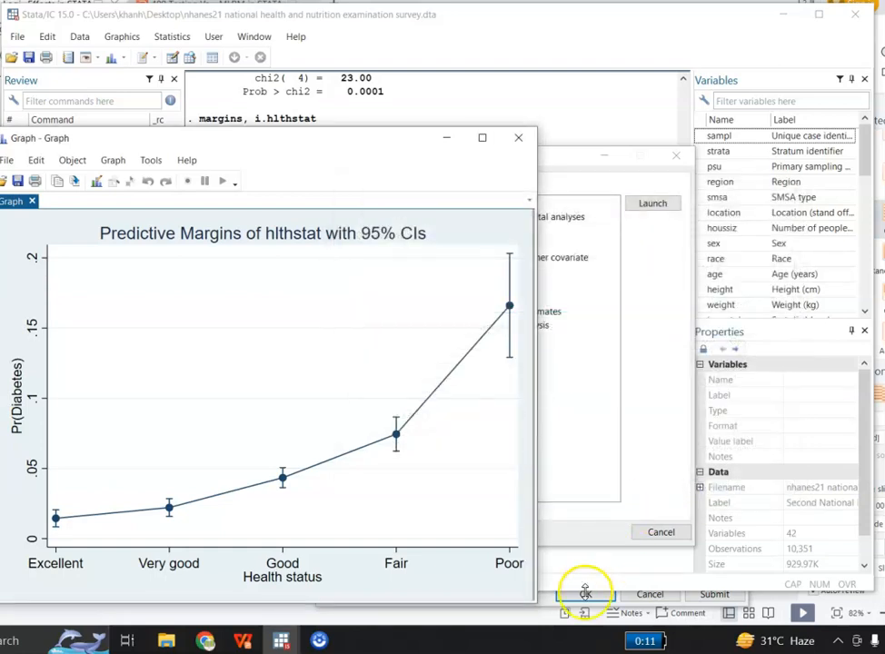
Step: Return to the margins dialog and enable interaction analysis with age as the other covariate
mouse_move(281, 644)
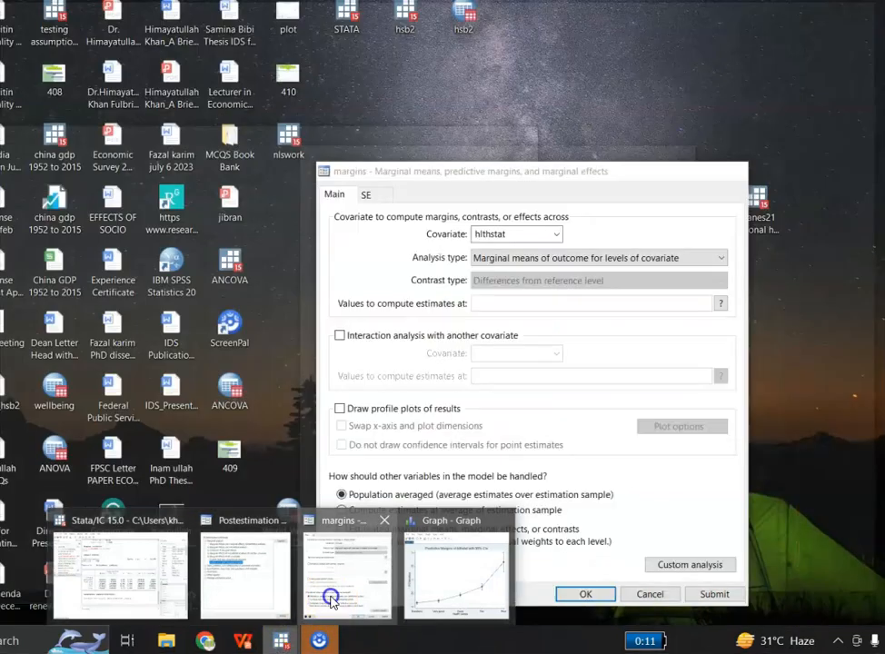
click(330, 600)
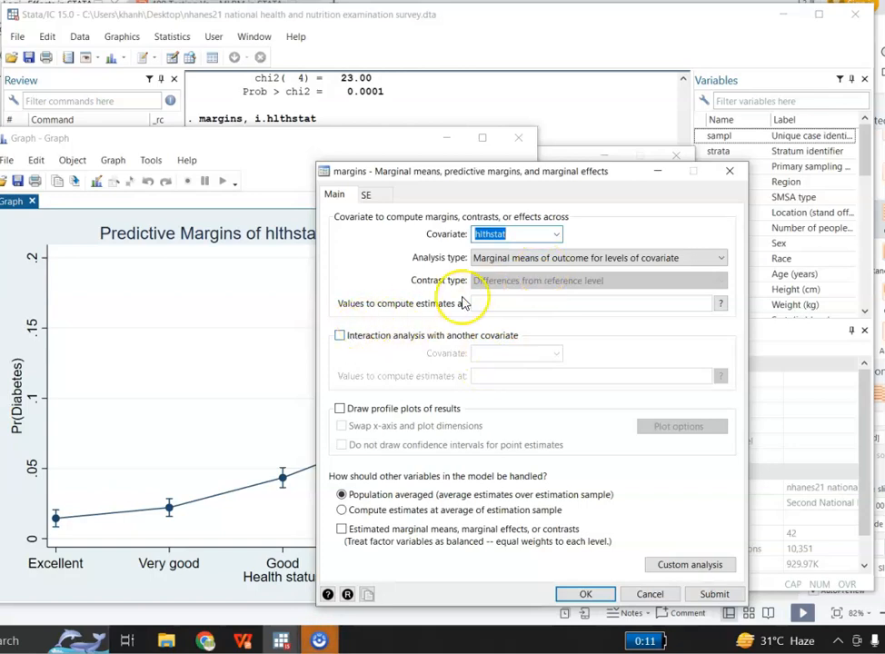
click(341, 337)
click(558, 354)
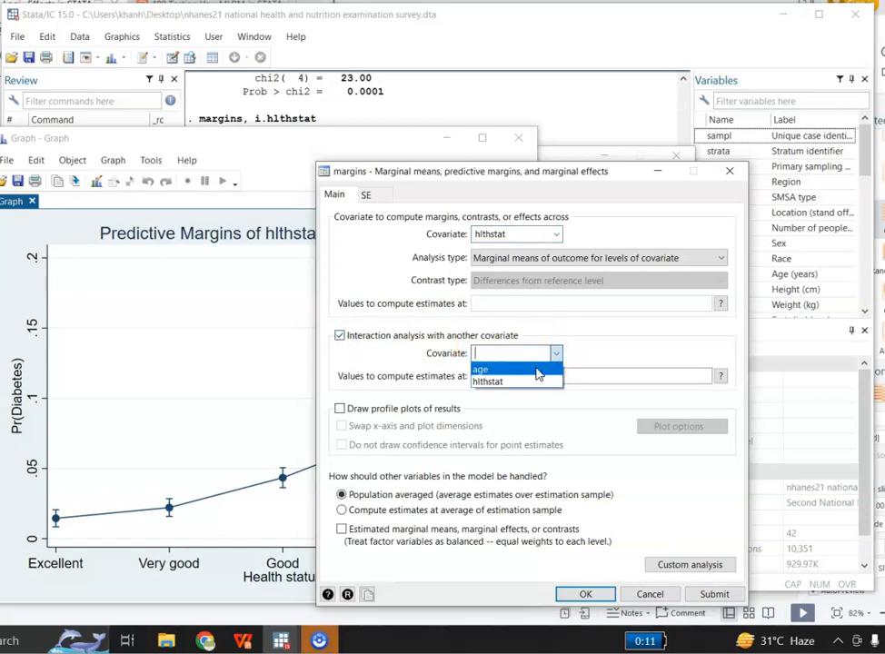
click(536, 371)
Step: Compute the marginal means of hlthstat at age values 20(15)80, close the dialog and review the results table
click(487, 374)
text(20()
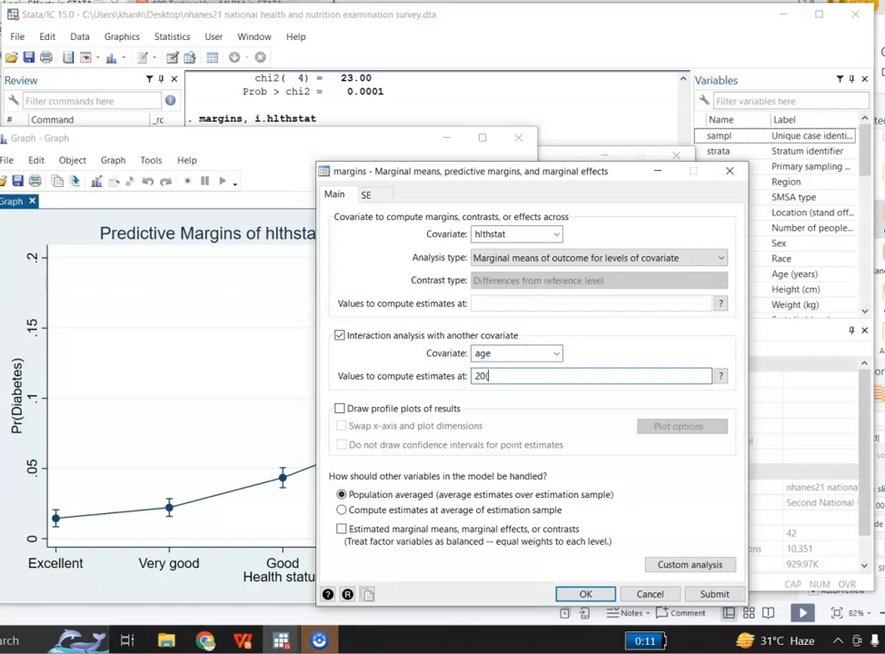
text(15))
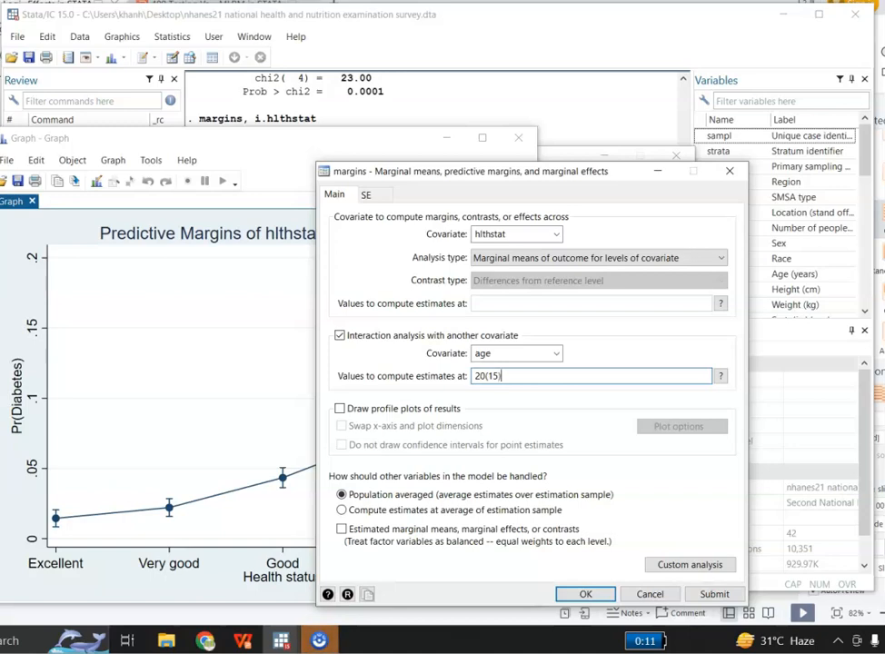
text(80)
click(713, 595)
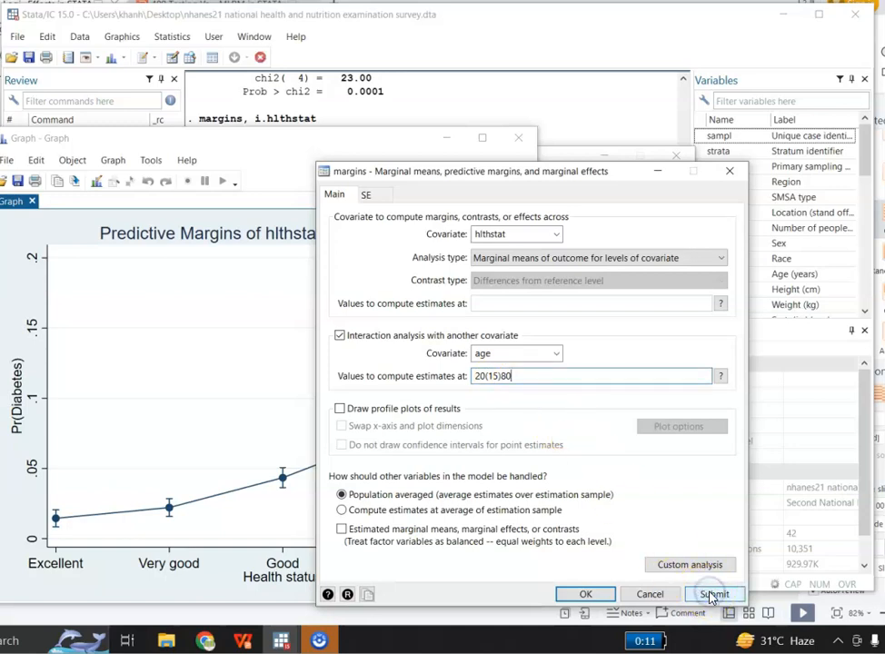
click(582, 600)
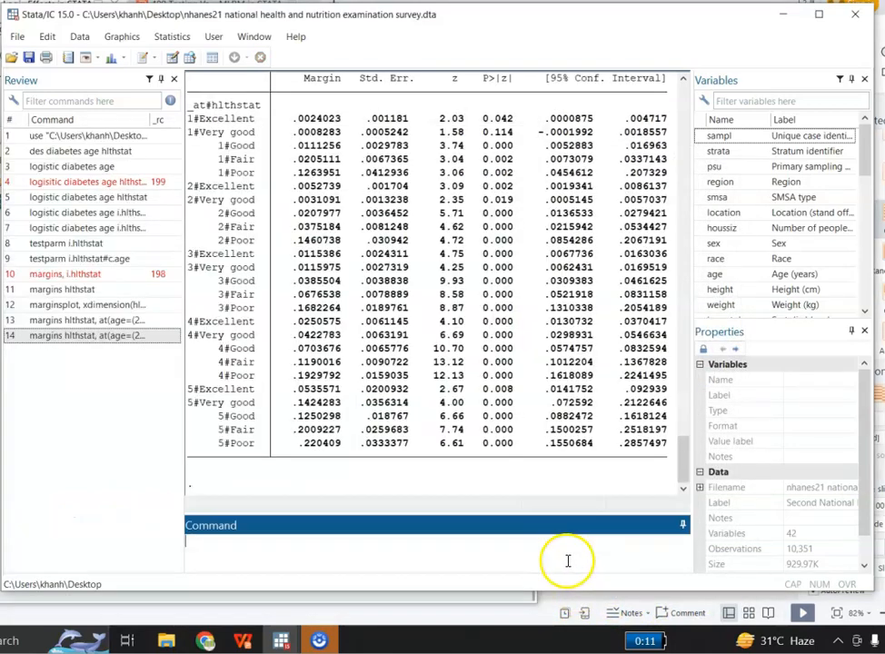
click(568, 562)
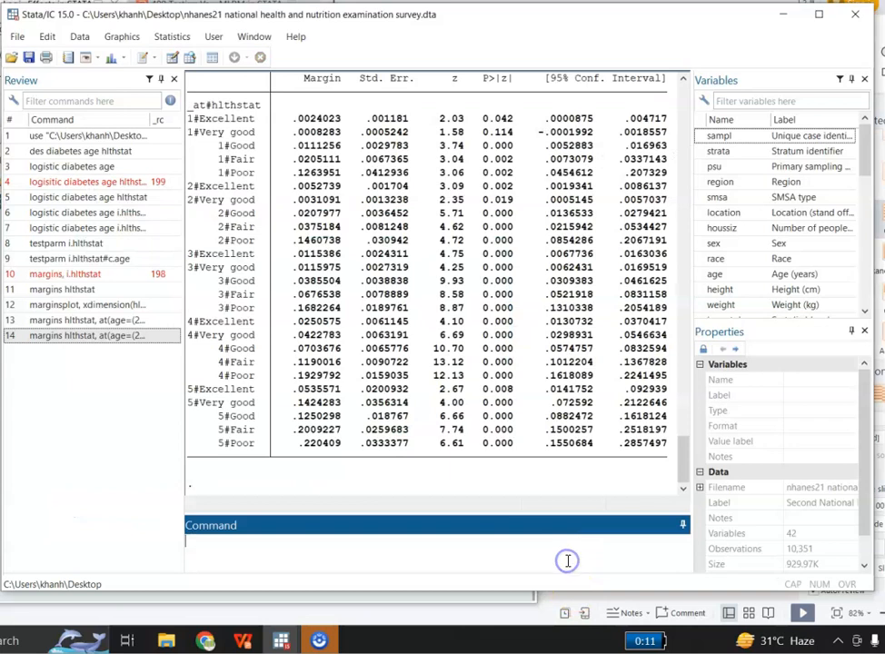
drag(684, 466, 676, 424)
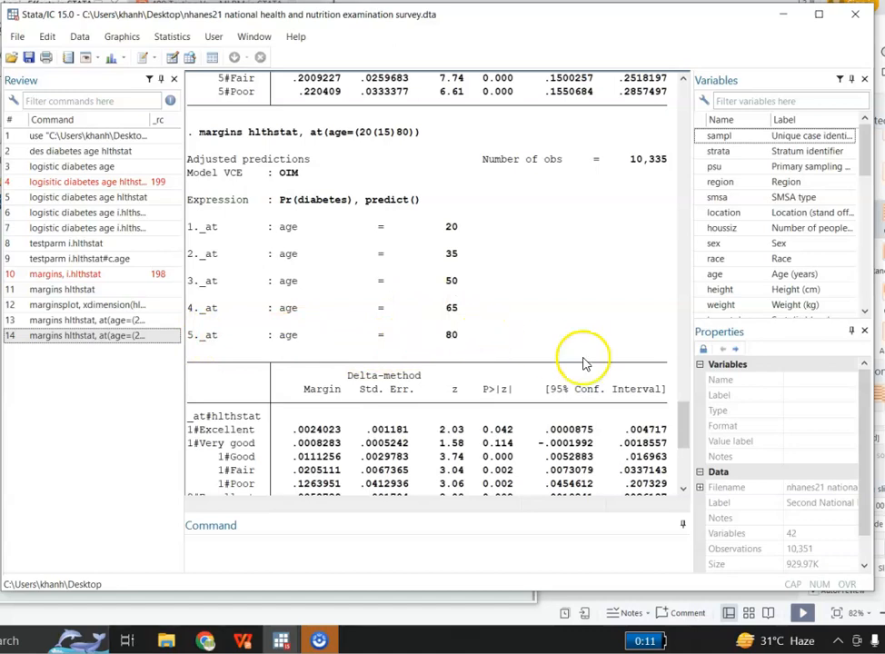
drag(685, 425, 686, 447)
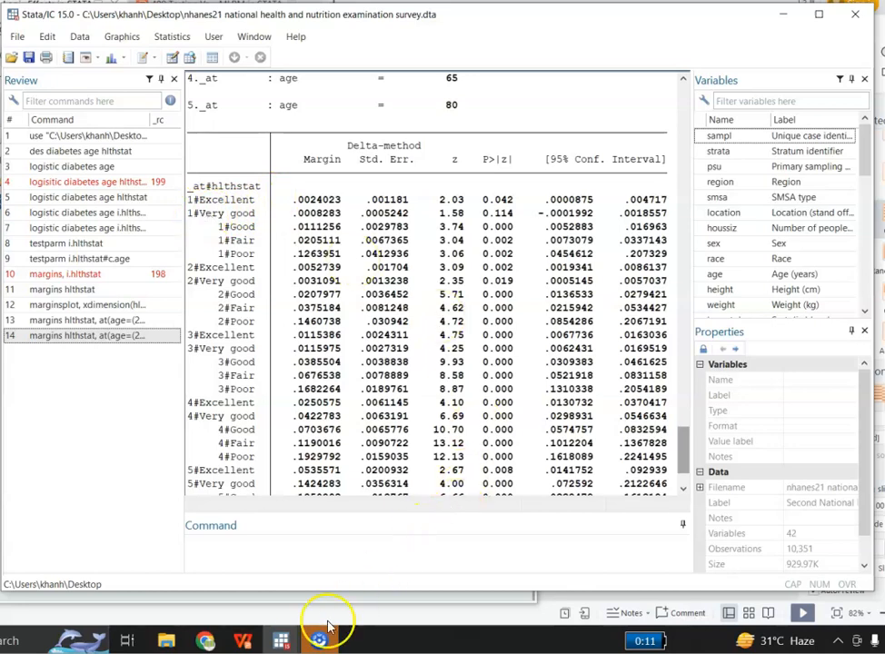
Step: Launch the profile plot again and graph the margins with at(age) on the x axis and plots grouped by hlthstat, moving the graph window clear
mouse_move(284, 643)
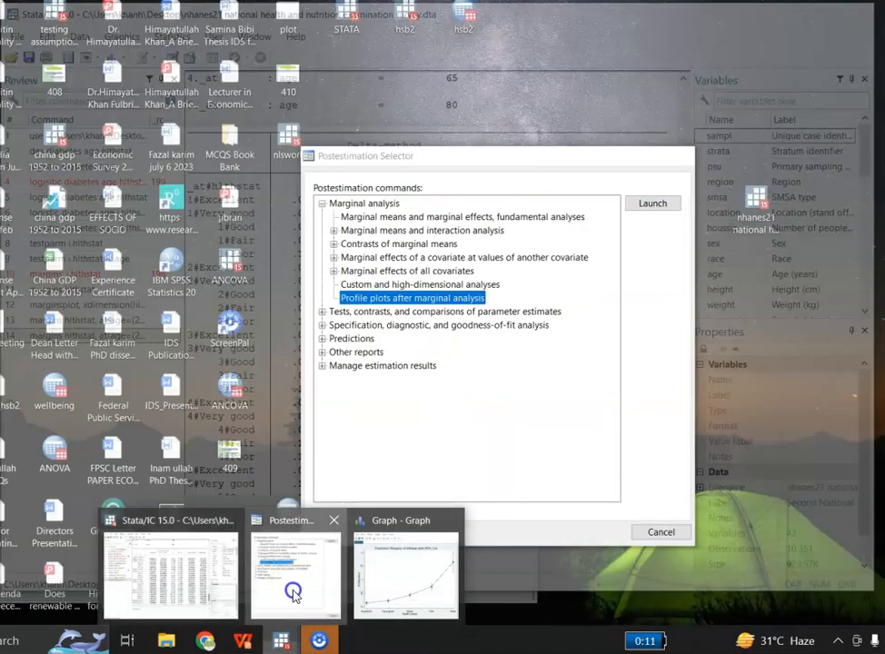
click(294, 595)
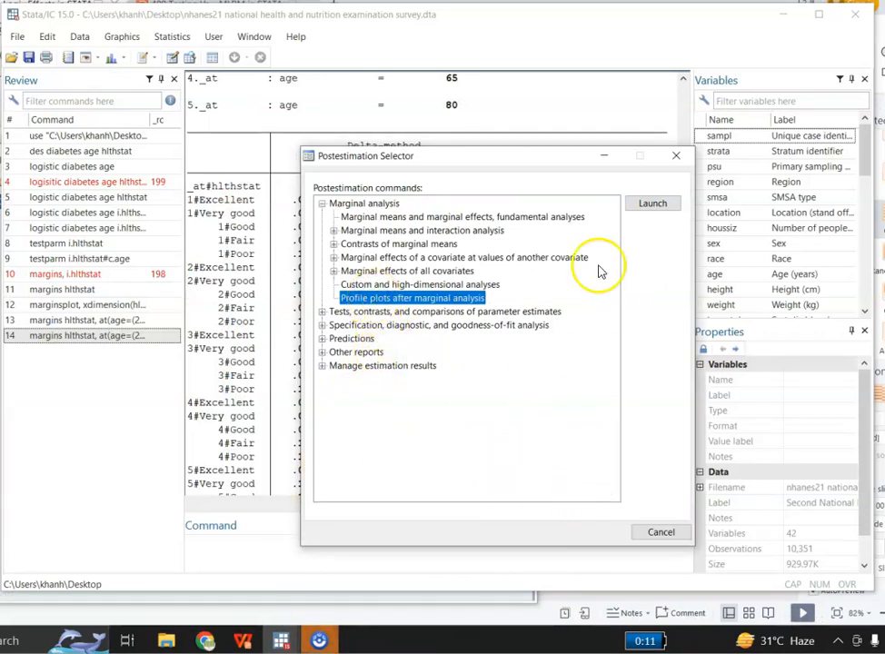
click(643, 205)
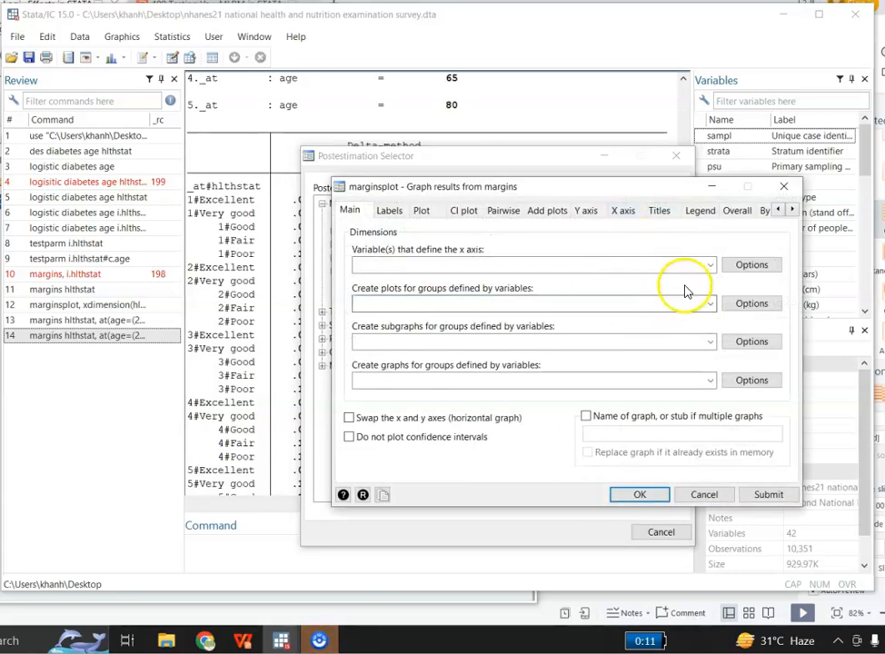
click(711, 265)
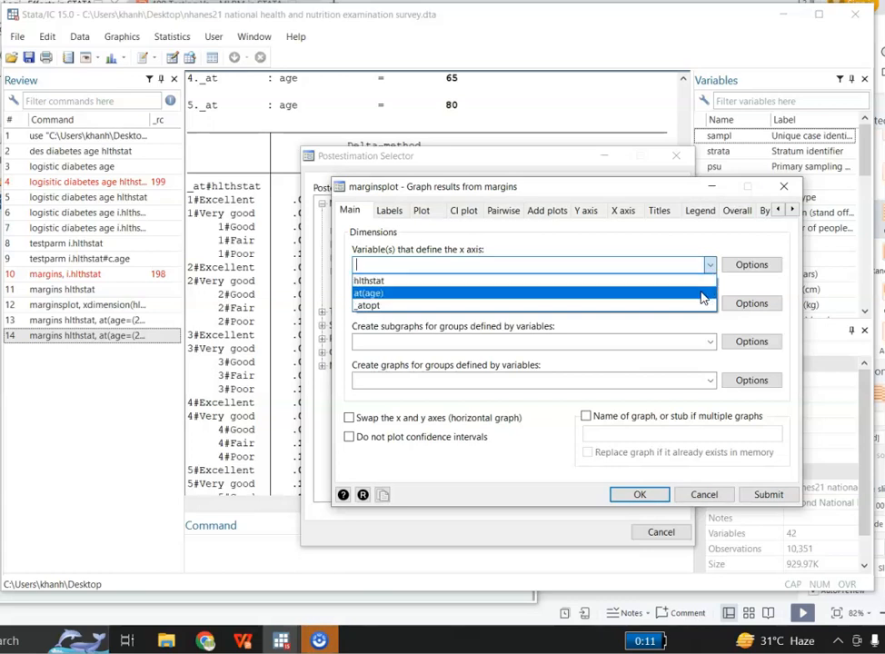
click(702, 294)
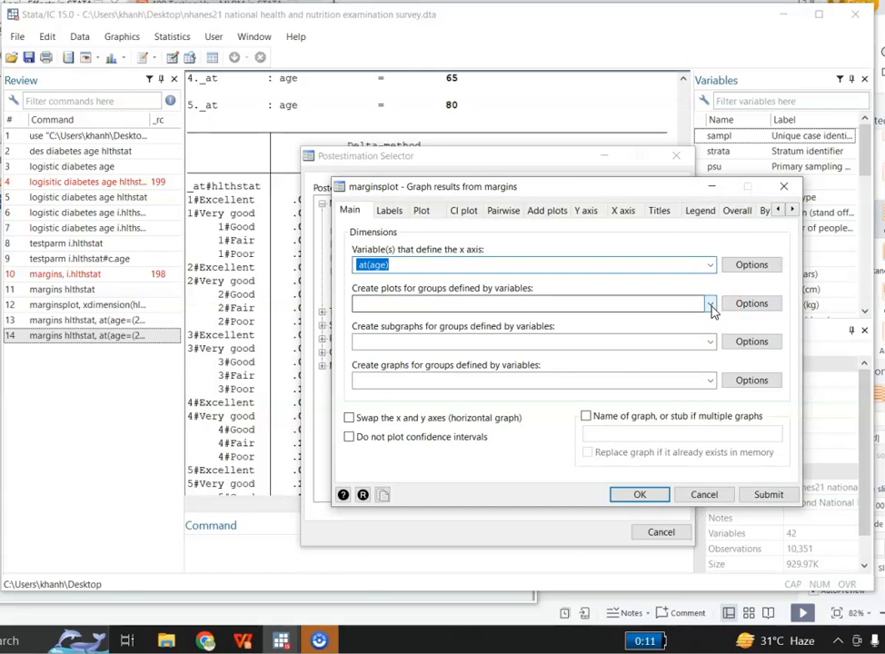
click(711, 308)
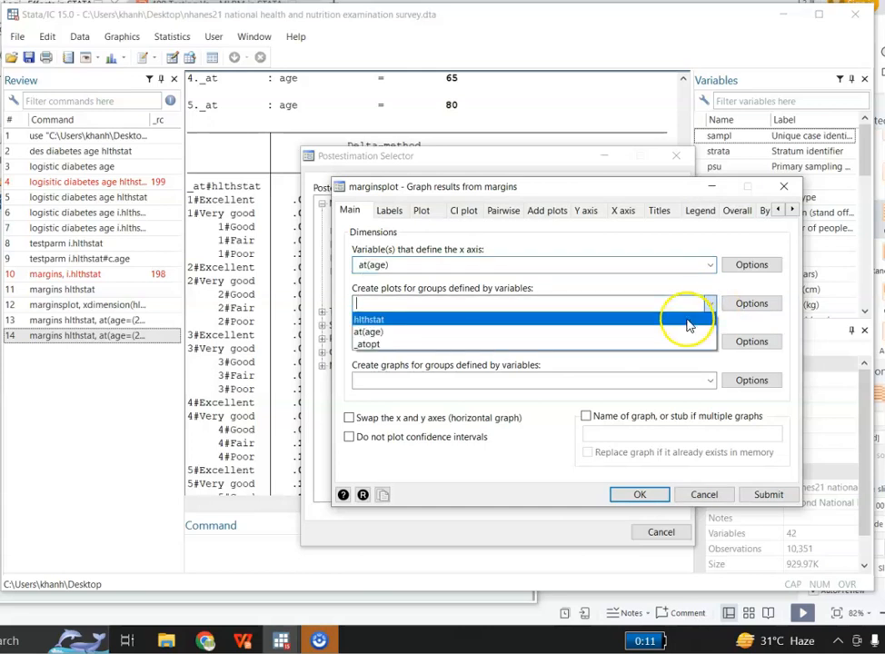
click(688, 320)
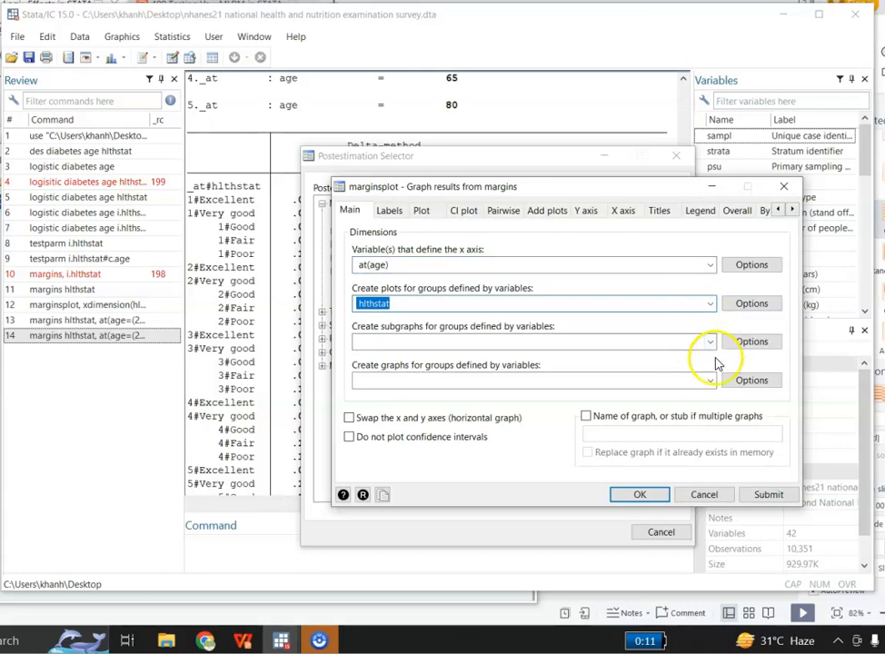
click(766, 495)
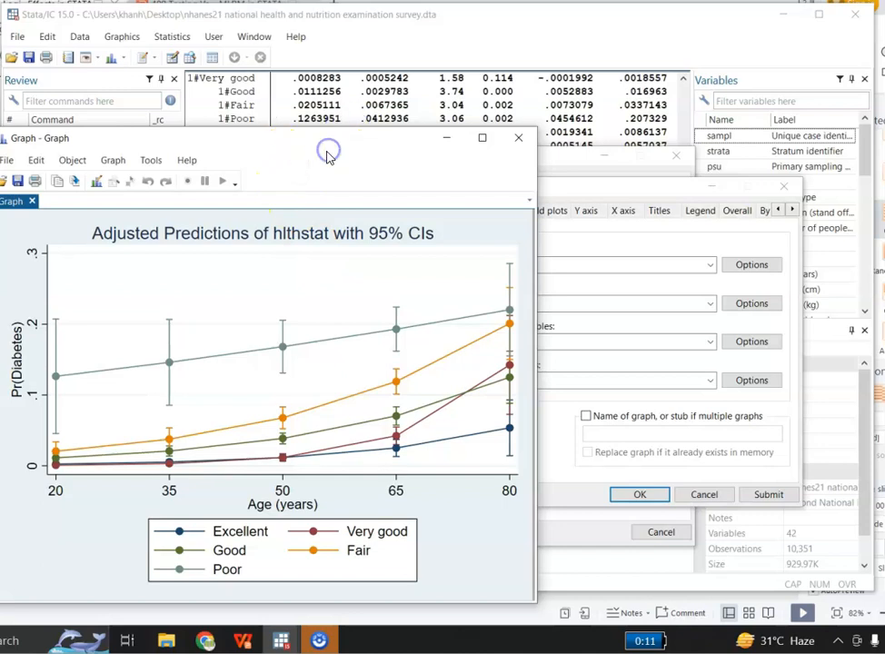
drag(305, 142, 457, 90)
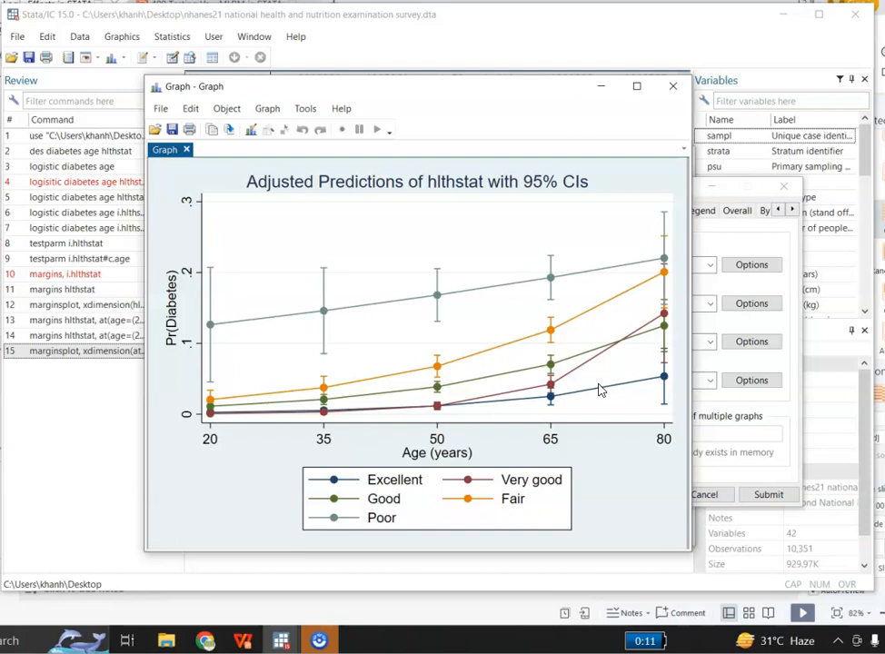
Step: Clear the plot grouping variable and graph the margins over age as subgraphs for groups defined by hlthstat
click(741, 357)
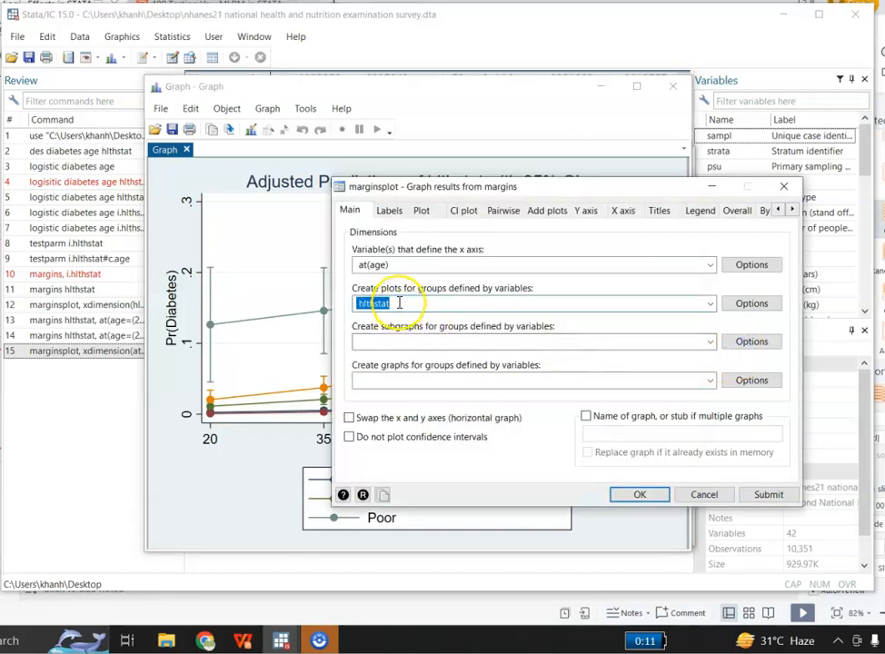
key(BackSpace)
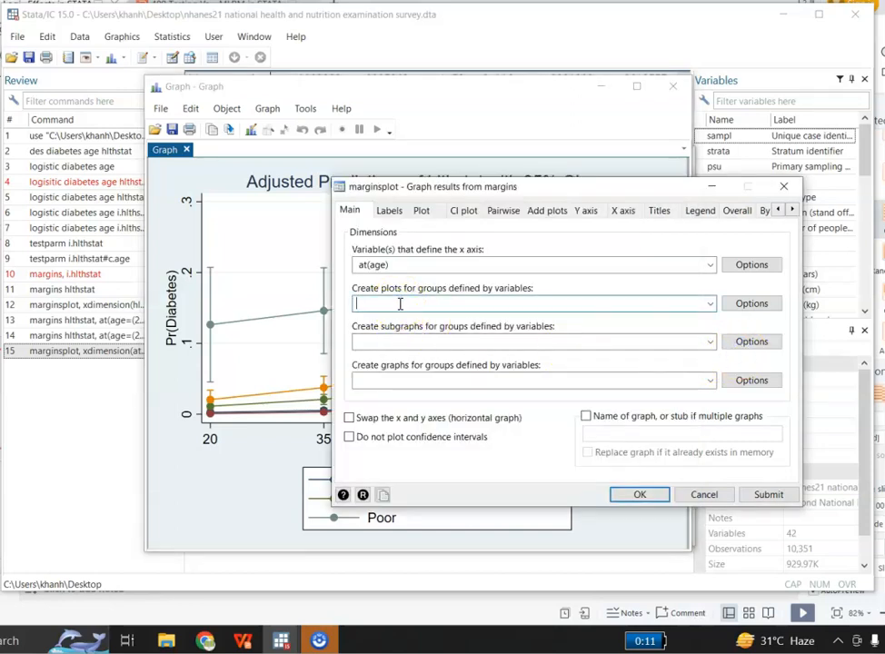
click(391, 341)
text(hlthstat)
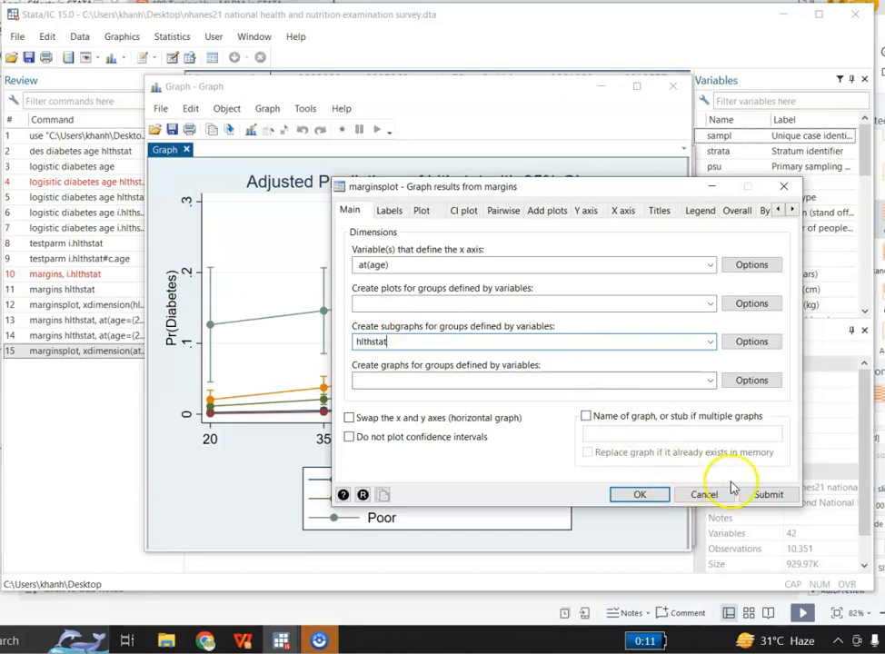
click(768, 496)
click(751, 496)
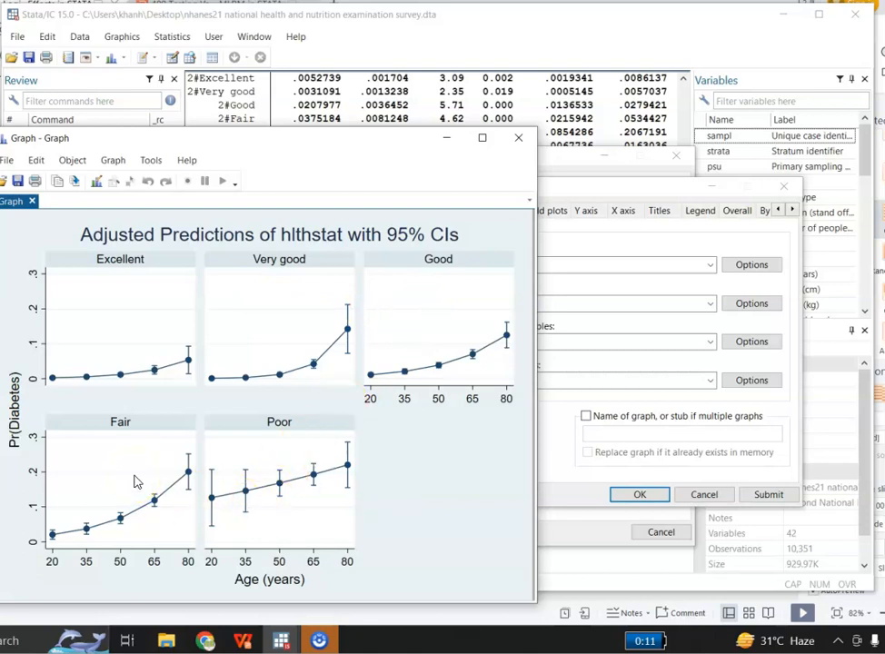
Step: Clear the subgraph variable and create separate graphs of the margins over age for groups defined by hlthstat
click(607, 377)
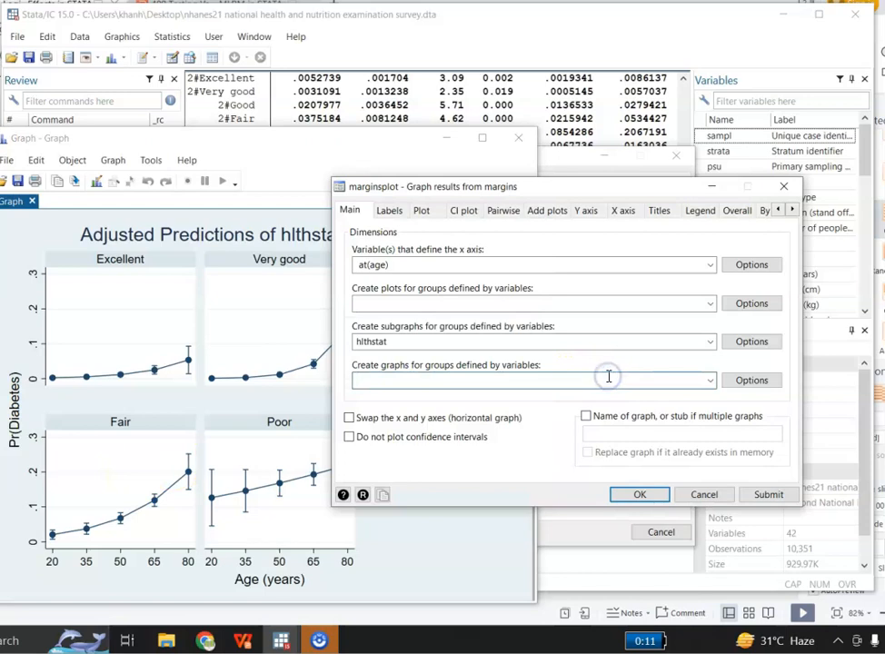
click(397, 340)
double_click(388, 340)
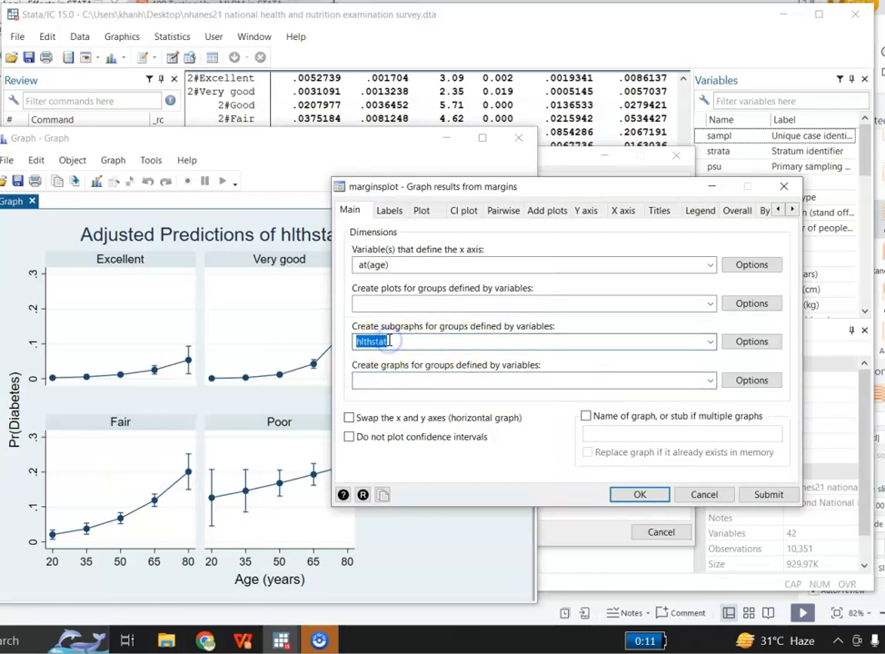
key(BackSpace)
click(384, 379)
text(hlthstat)
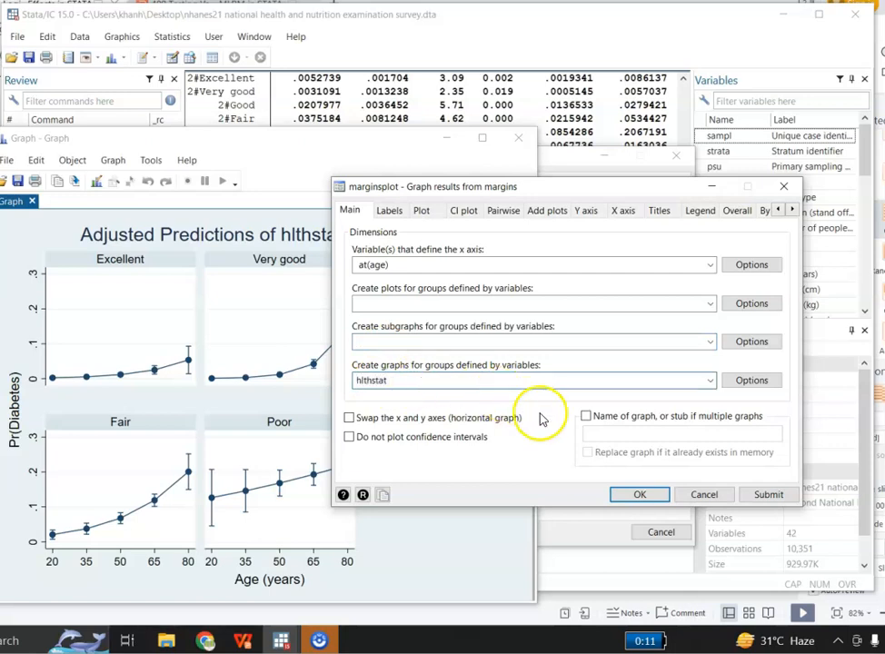
click(769, 496)
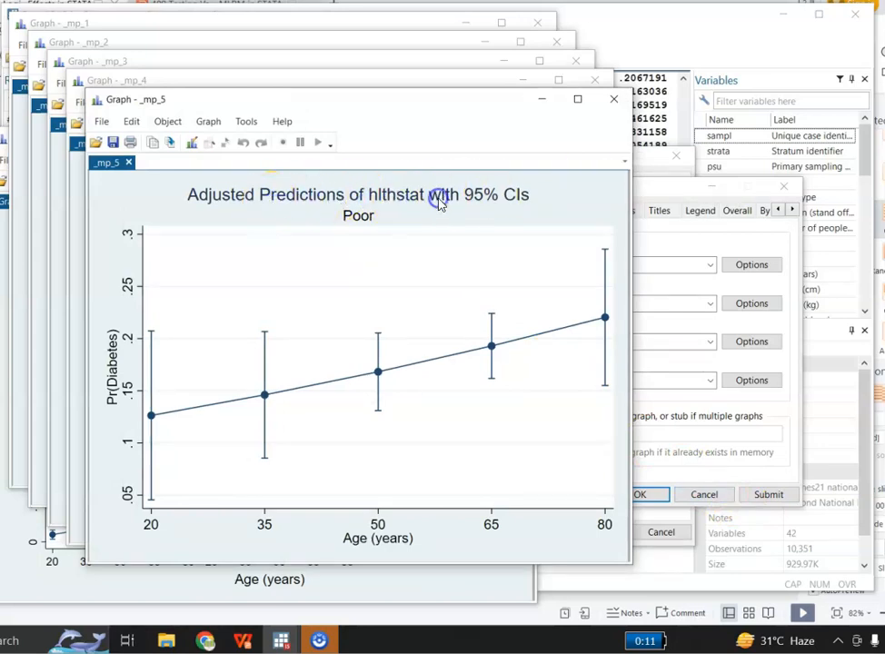
Step: Review the separate age-margin graphs for the Fair, Good, Very good and Excellent health groups one after another
click(76, 300)
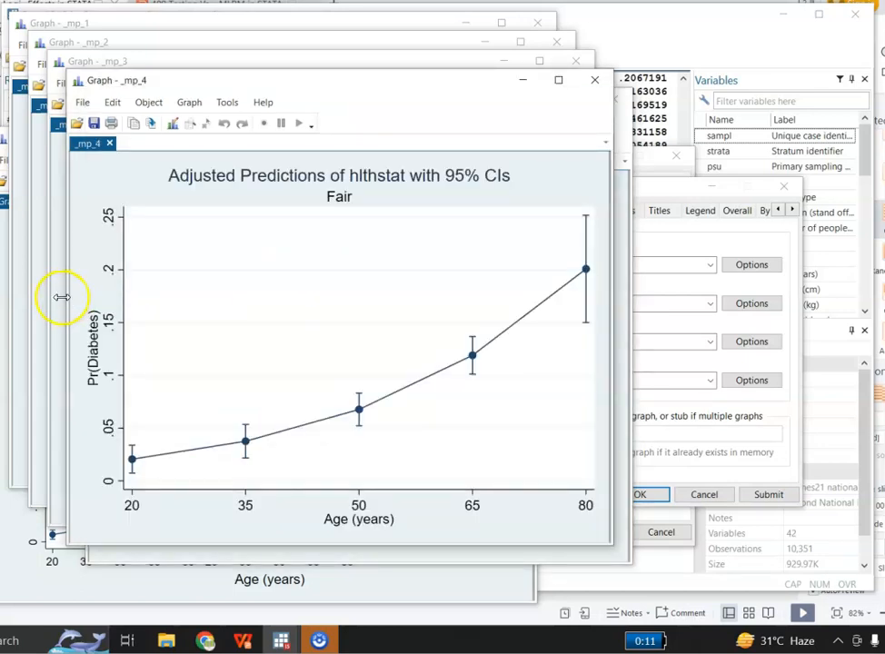
click(59, 299)
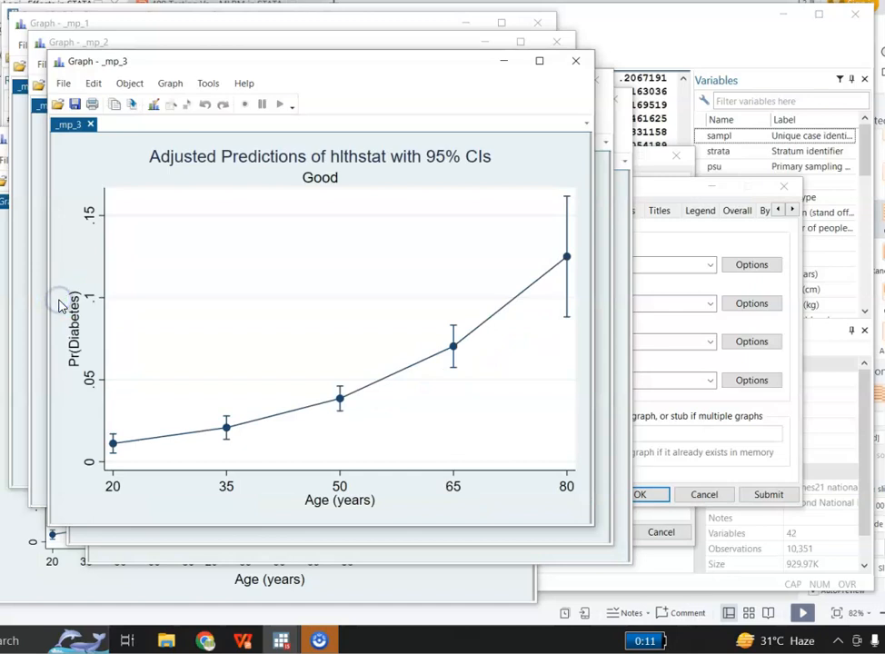
click(33, 303)
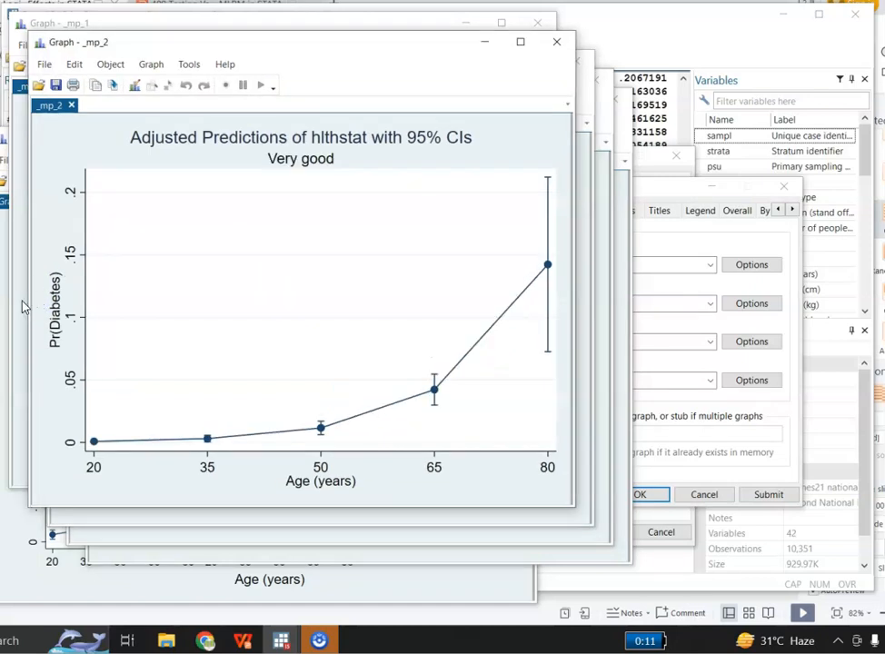
click(23, 305)
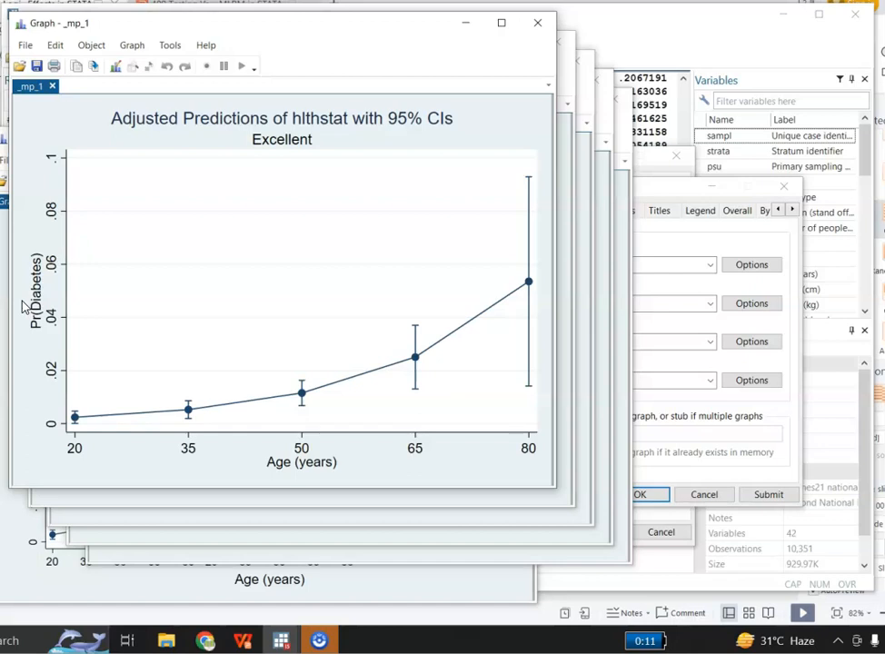
Step: Clear the graph grouping variable, graph the margins over age with plots grouped by hlthstat, and maximize the combined graph
mouse_move(282, 641)
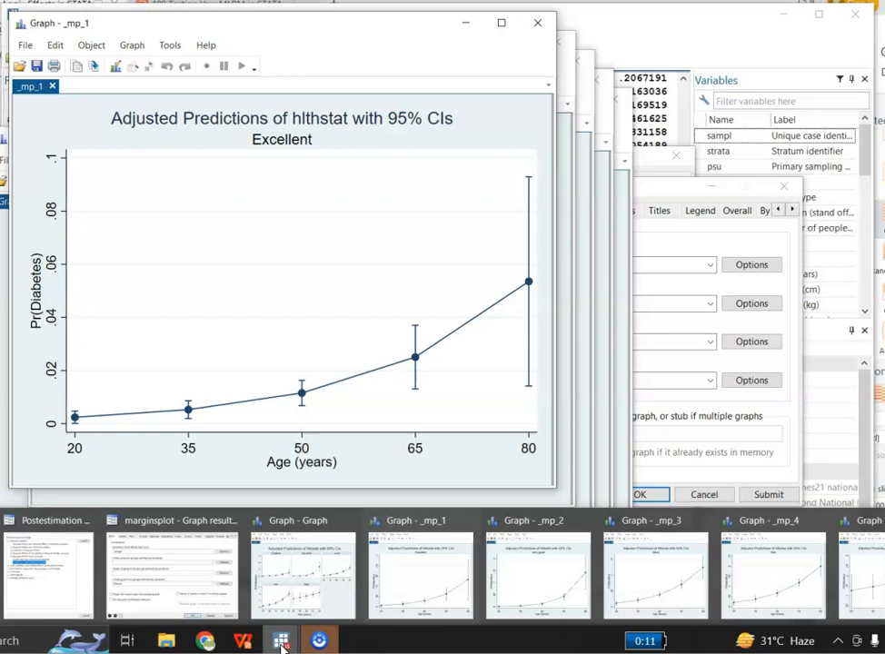
click(673, 299)
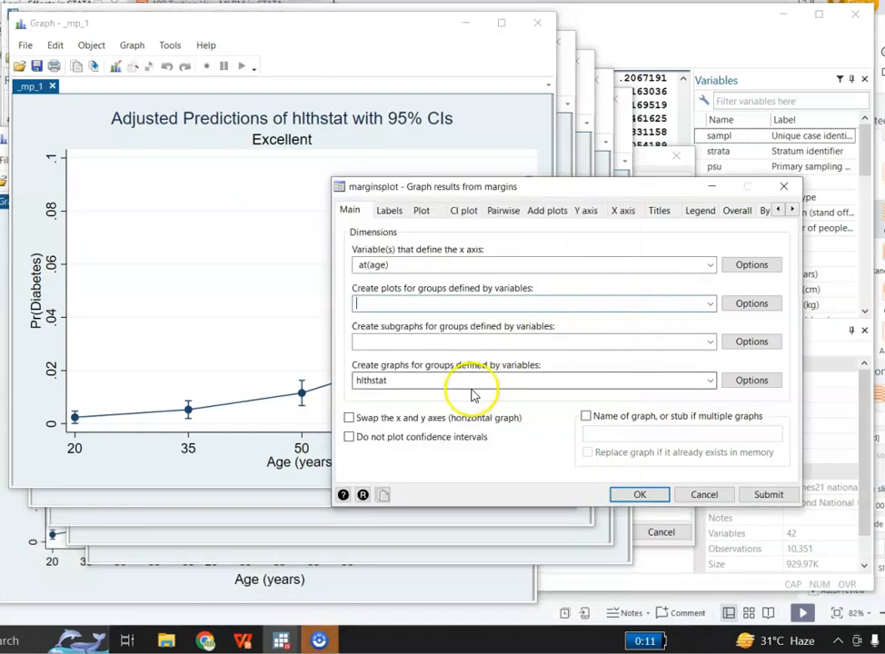
double_click(453, 383)
key(Delete)
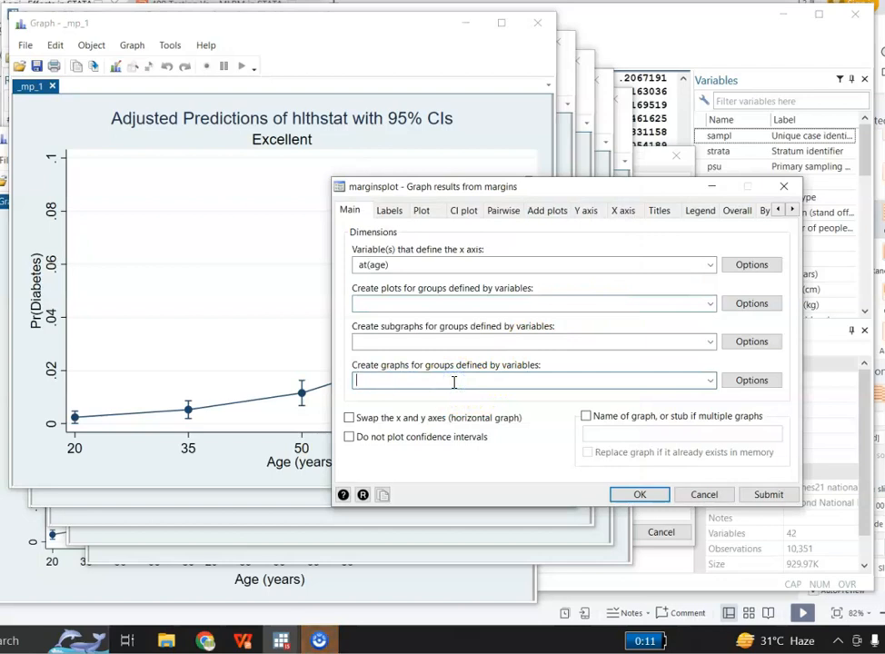
click(406, 304)
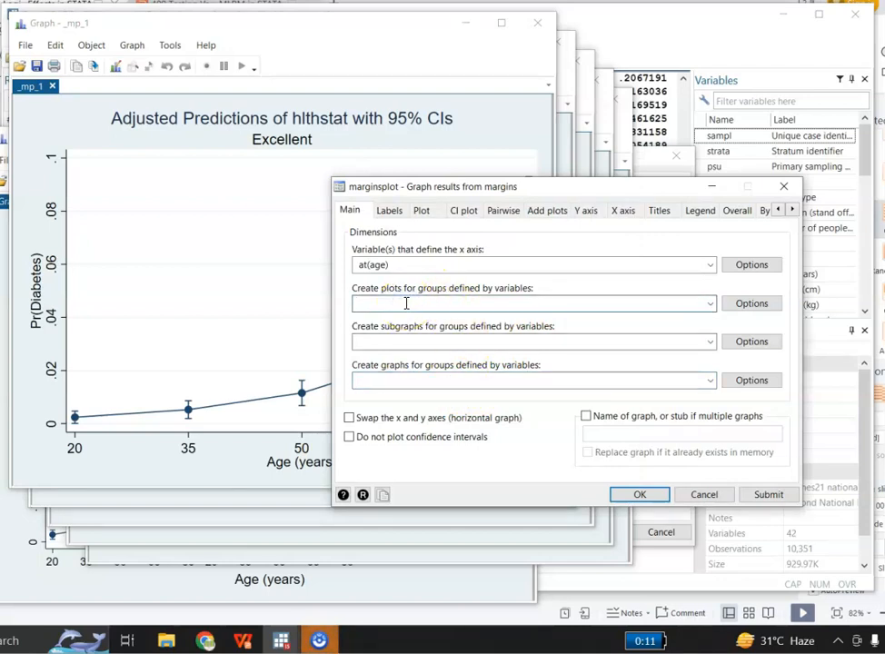
text(hlthsta)
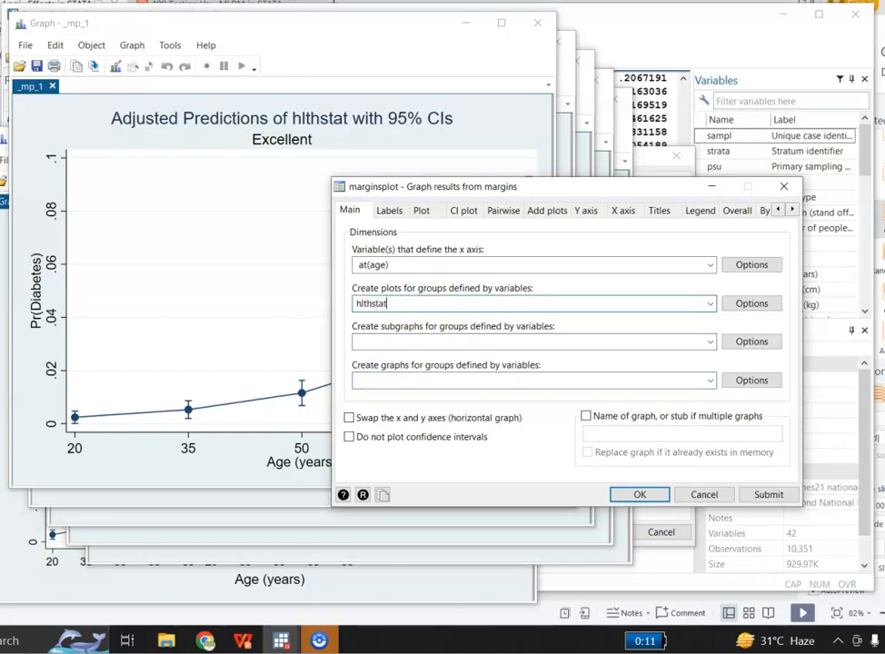
text(t)
click(630, 494)
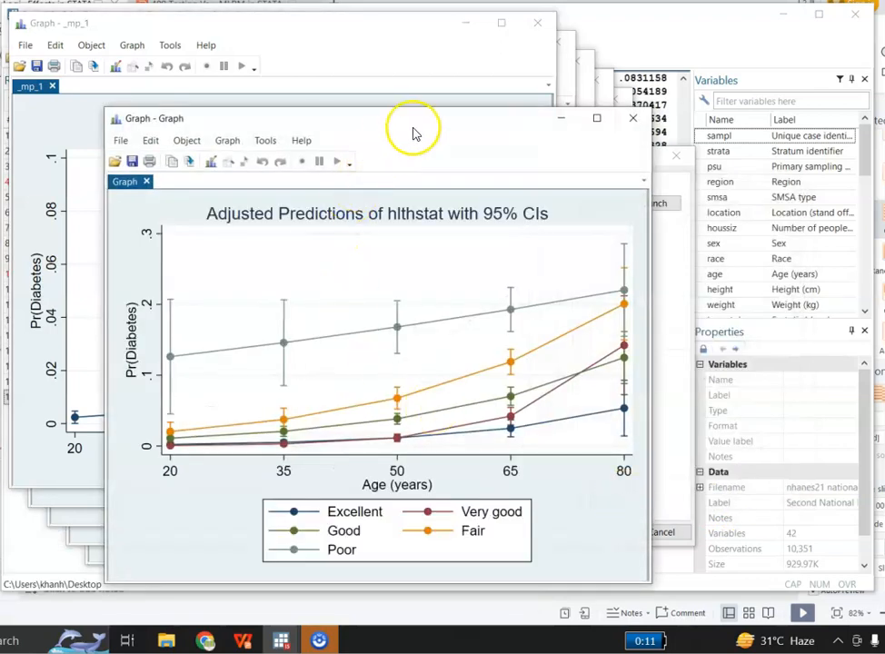
click(598, 122)
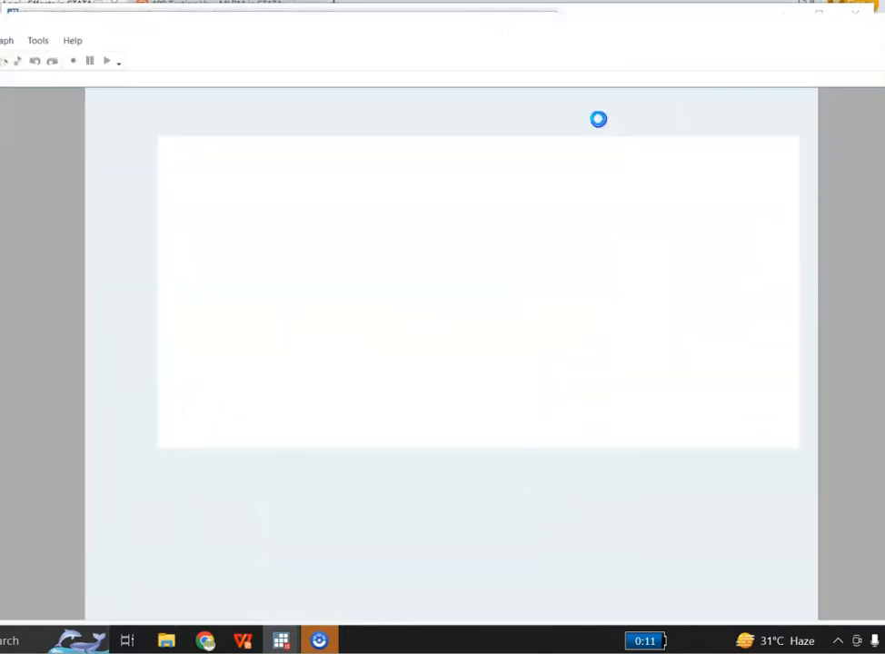